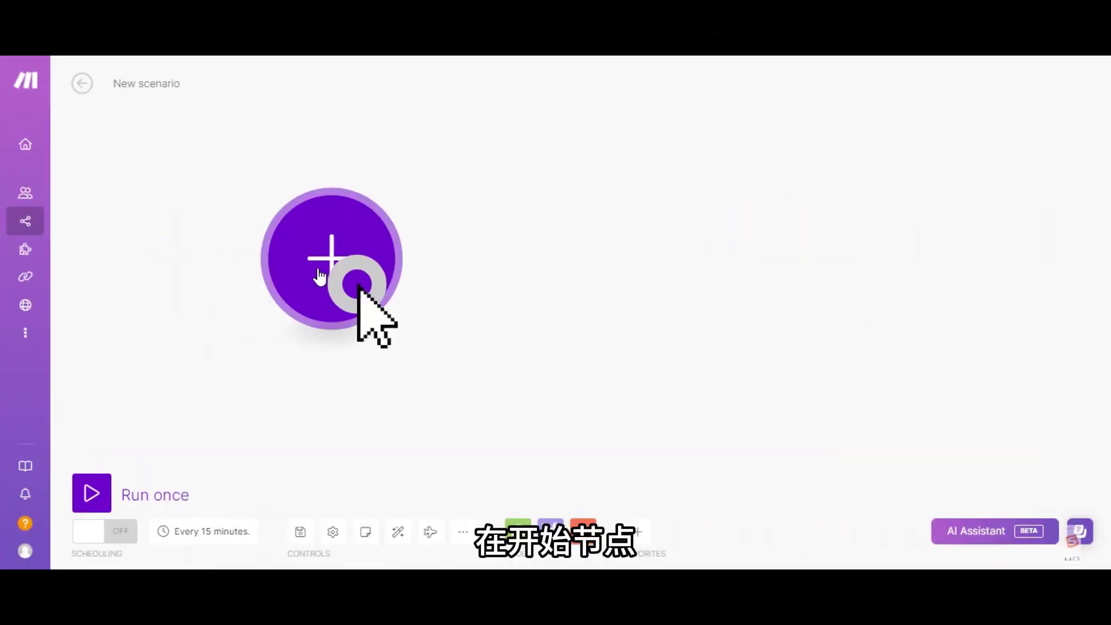
- Search for Google apps and add a Google Sheets Search Rows module
text(google)
key(Return)
scroll(515, 463, down, 5)
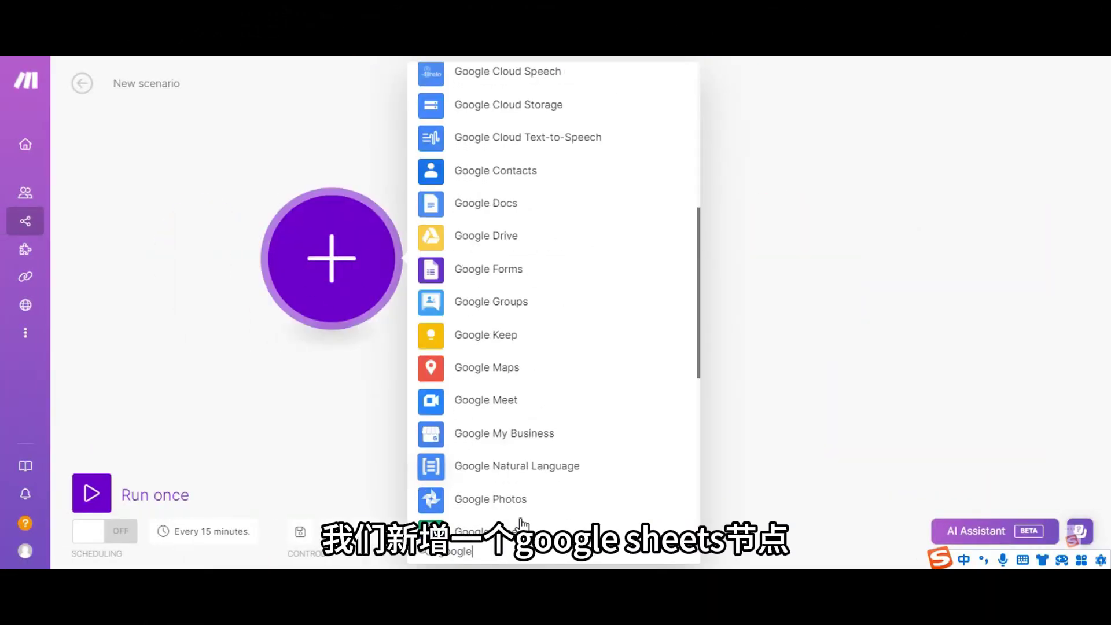
scroll(513, 407, down, 2)
click(483, 405)
scroll(509, 370, up, 2)
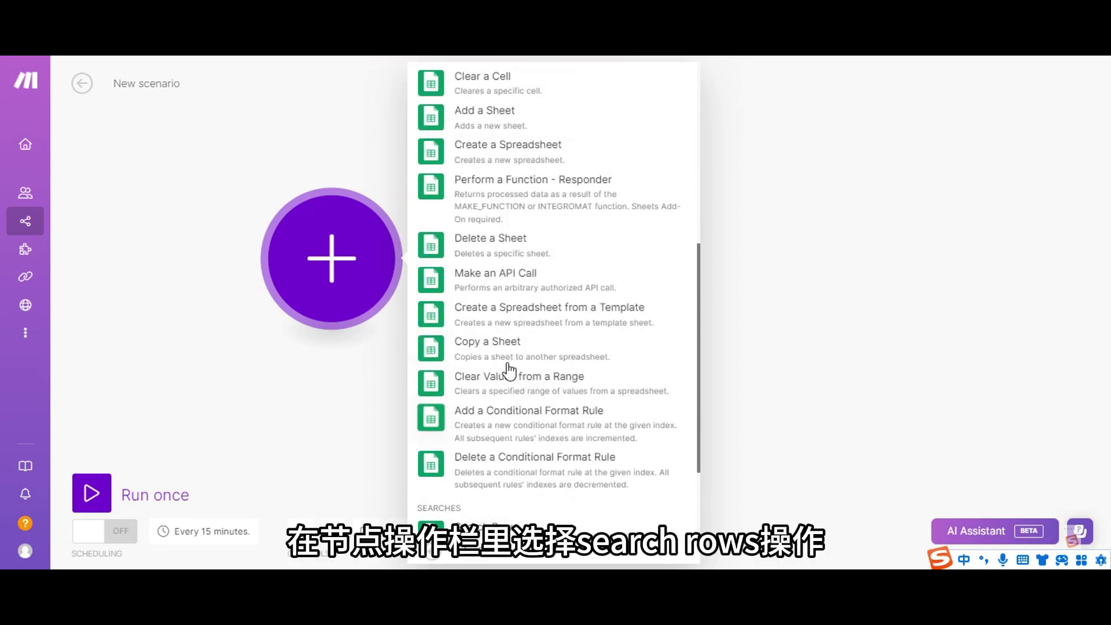
scroll(510, 369, down, 2)
click(485, 399)
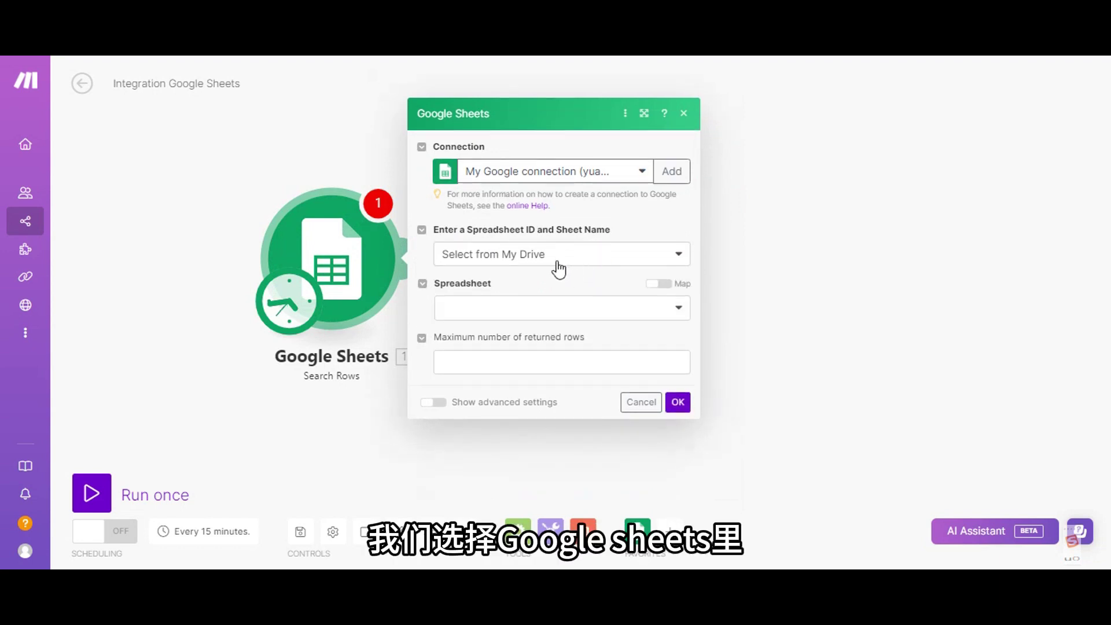
- Point Search Rows at spreadsheet 客户信息表, sheet 工作表1, and confirm the settings
click(555, 308)
click(488, 418)
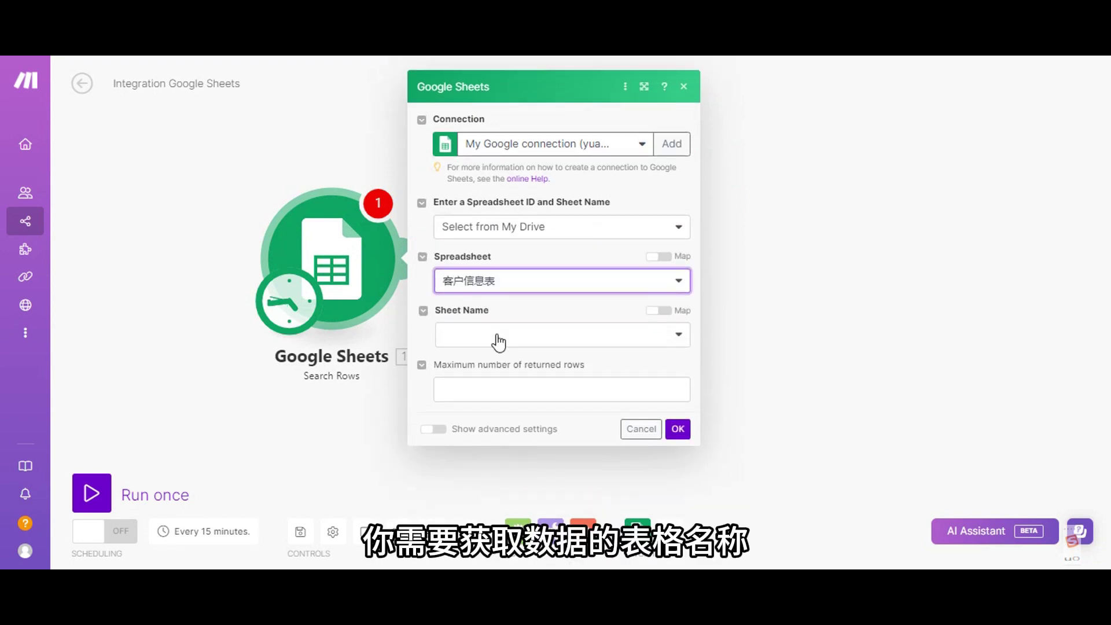
click(527, 338)
click(523, 366)
scroll(561, 359, down, 1)
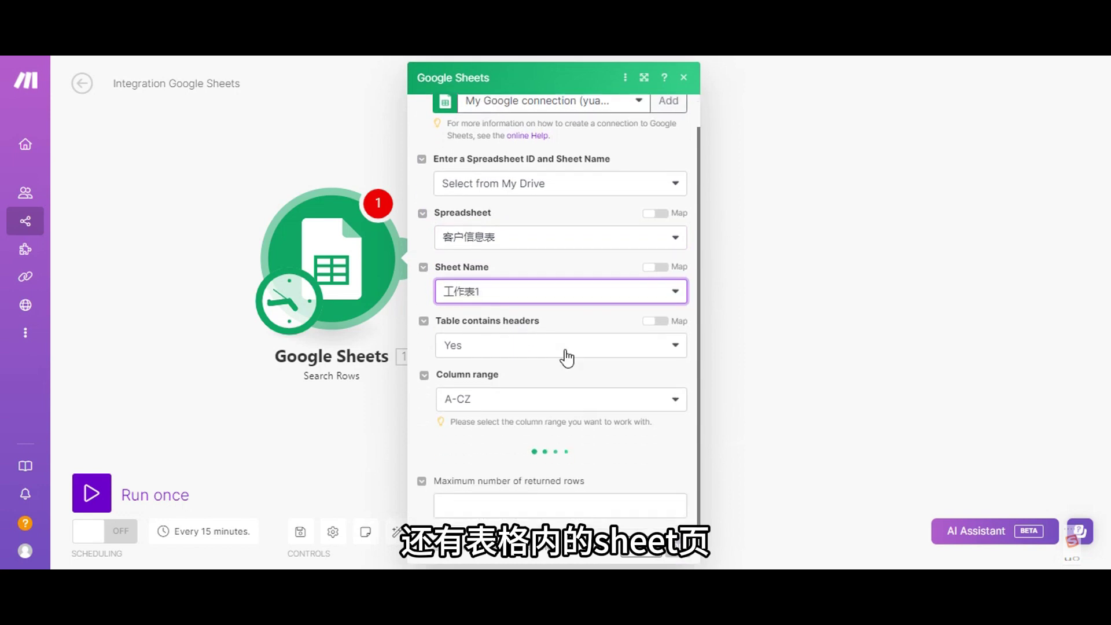
scroll(577, 354, down, 2)
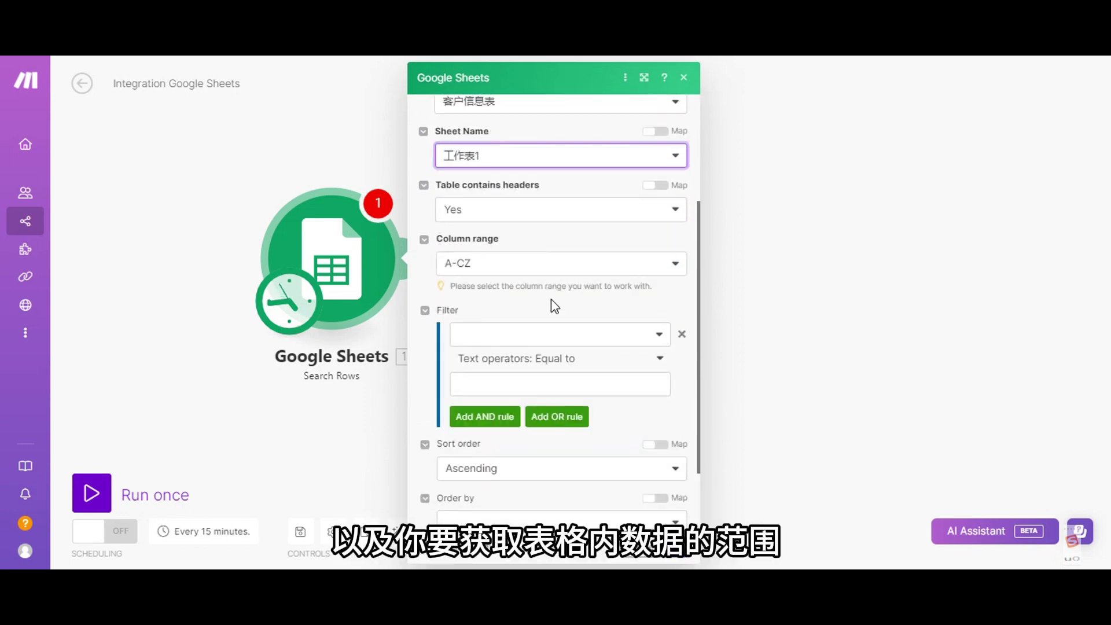
scroll(686, 353, down, 2)
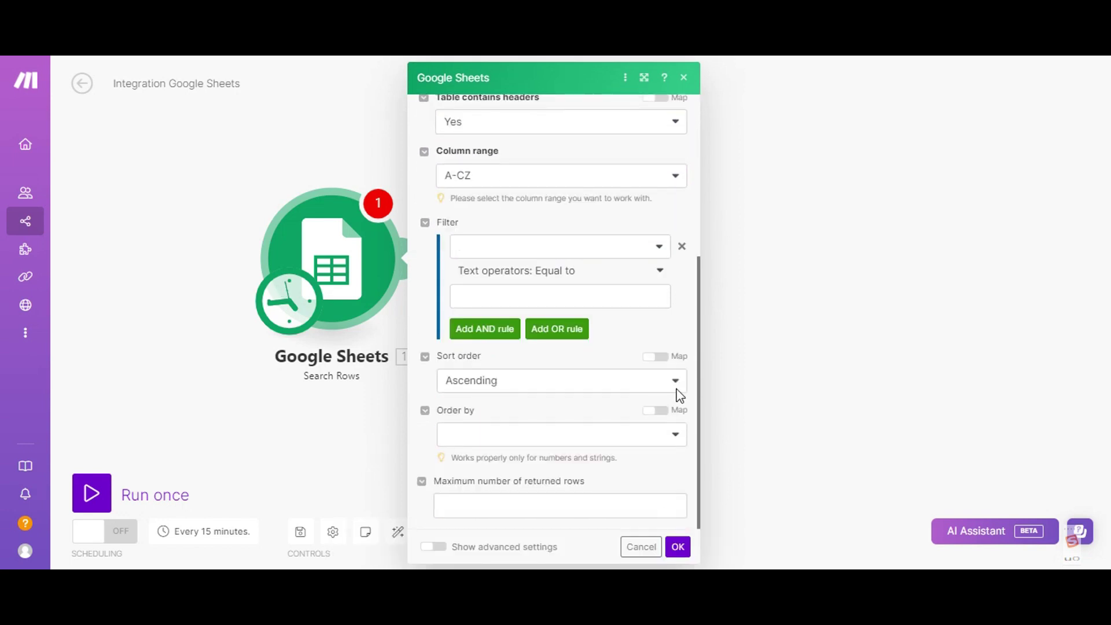
click(684, 550)
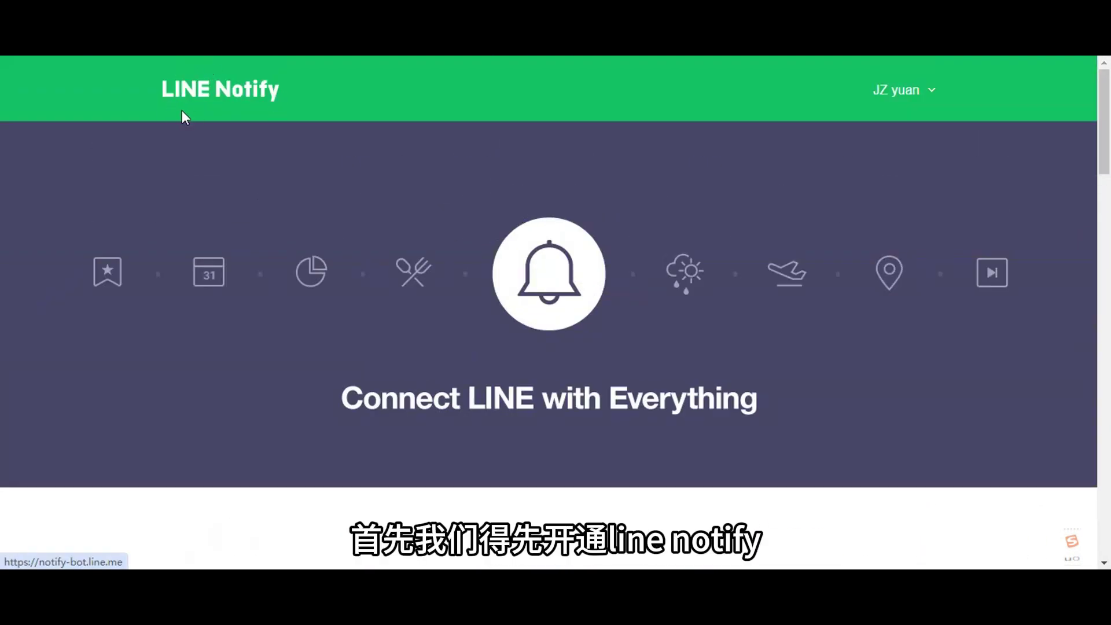
- From LINE Notify My page, generate a token for '1-on-1 chat with LINE Notify'
click(934, 91)
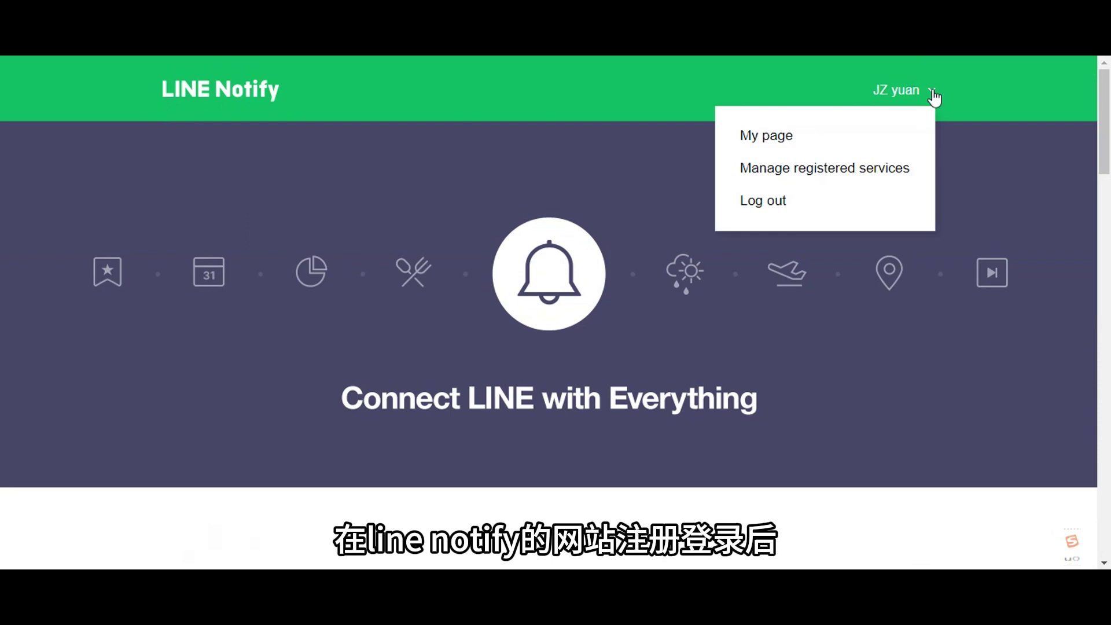
click(768, 138)
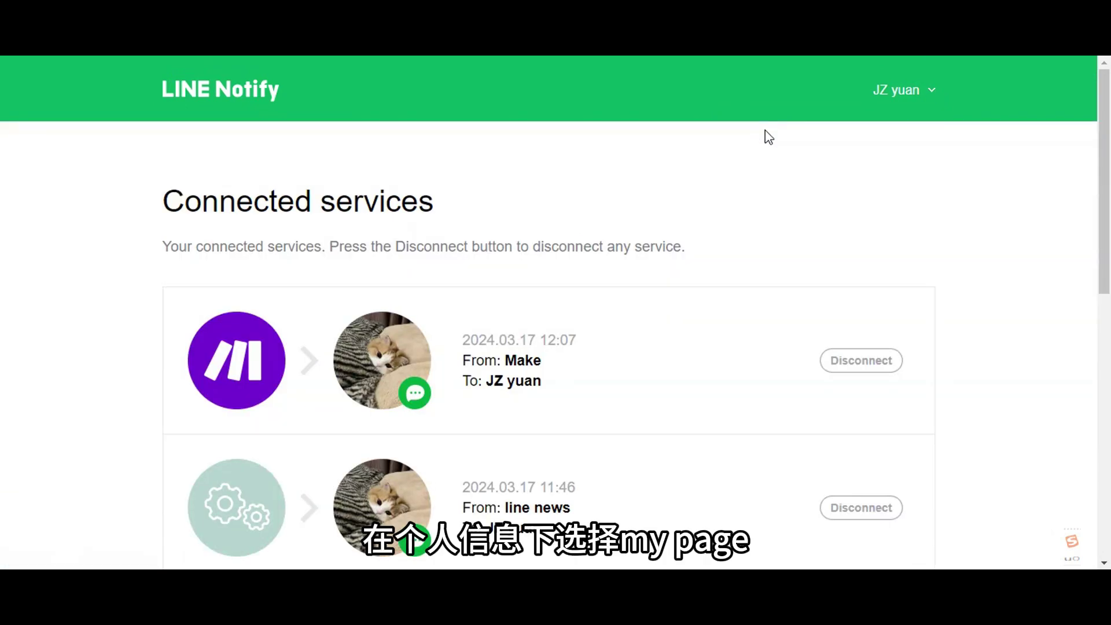
scroll(323, 303, down, 2)
scroll(188, 311, down, 5)
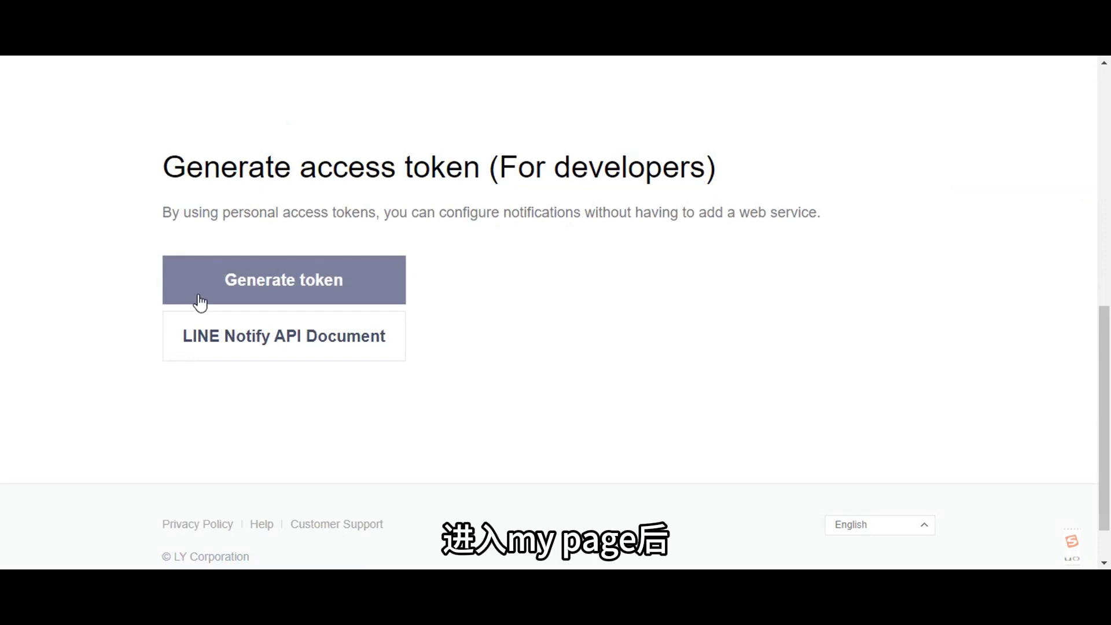
scroll(289, 407, up, 2)
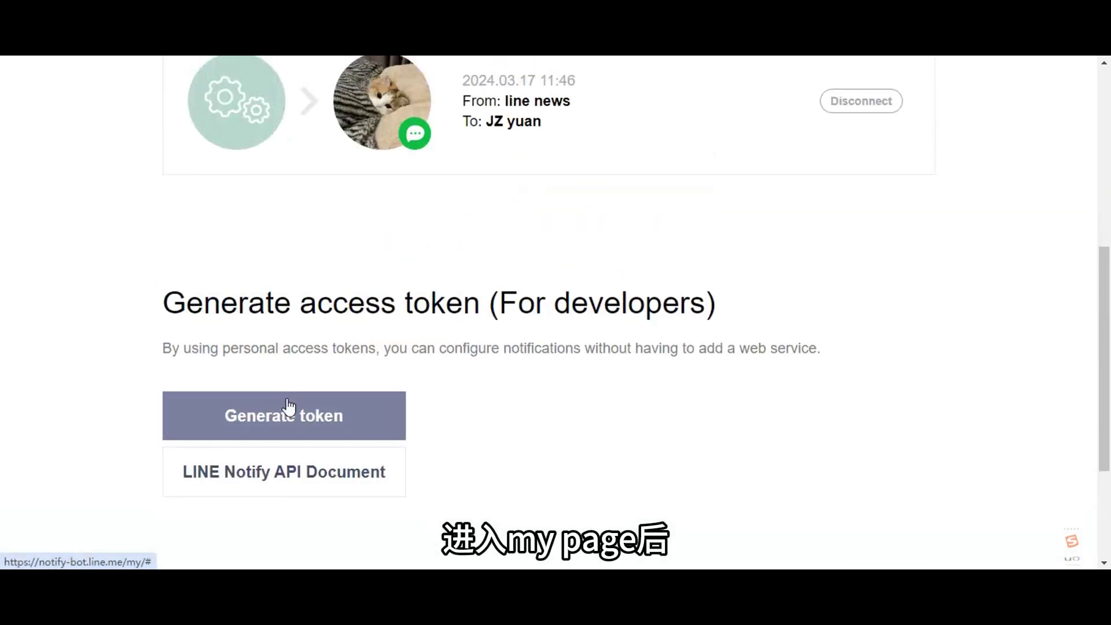
click(253, 426)
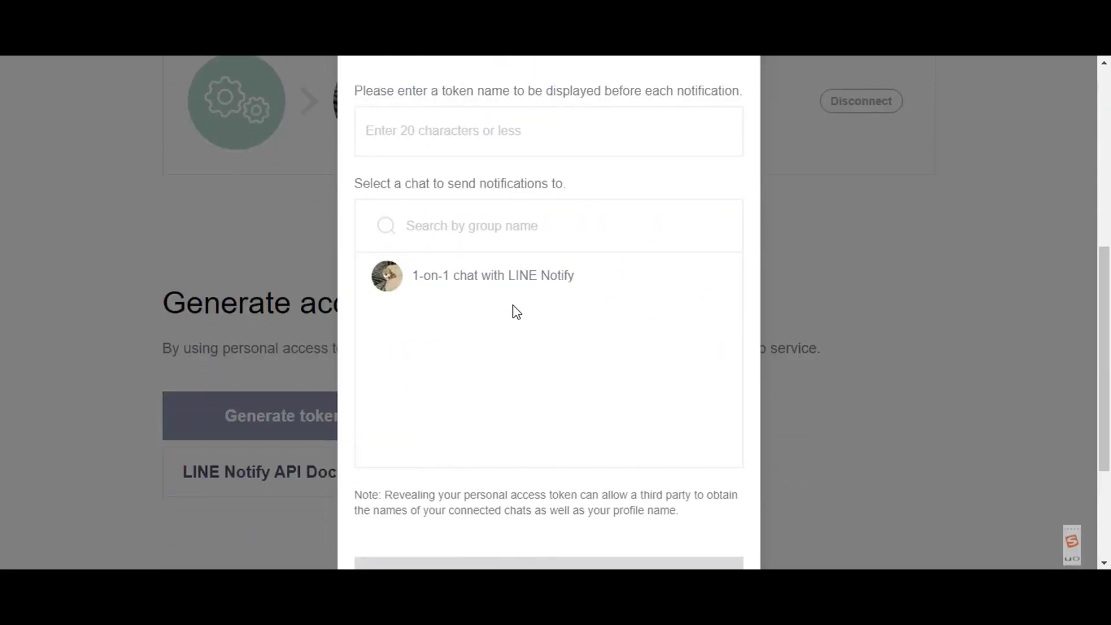
click(475, 275)
scroll(481, 321, down, 2)
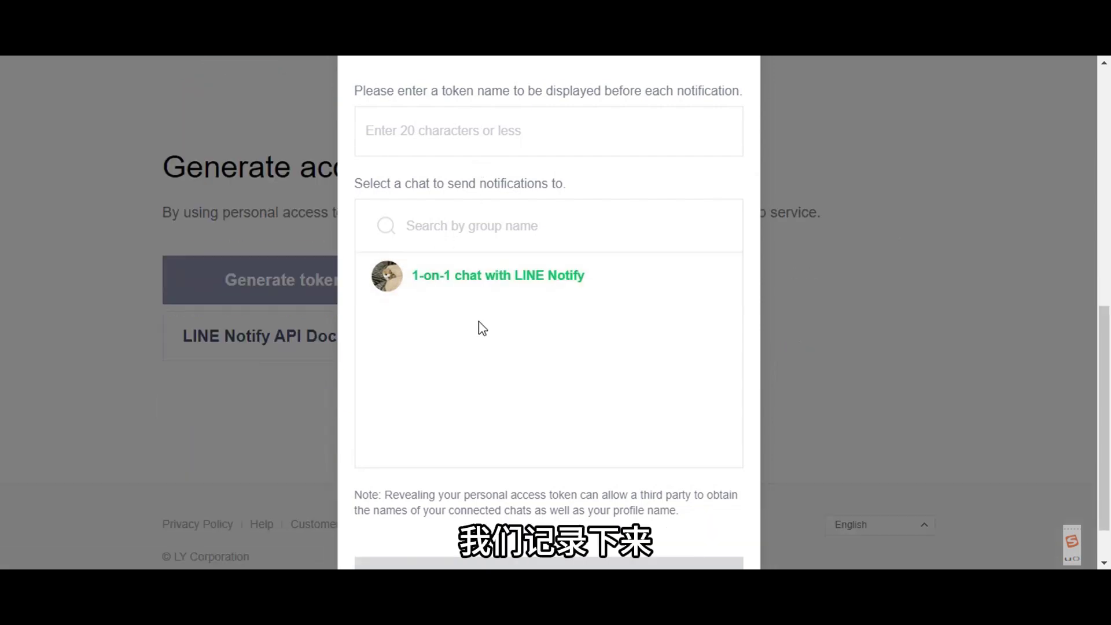
scroll(728, 172, up, 5)
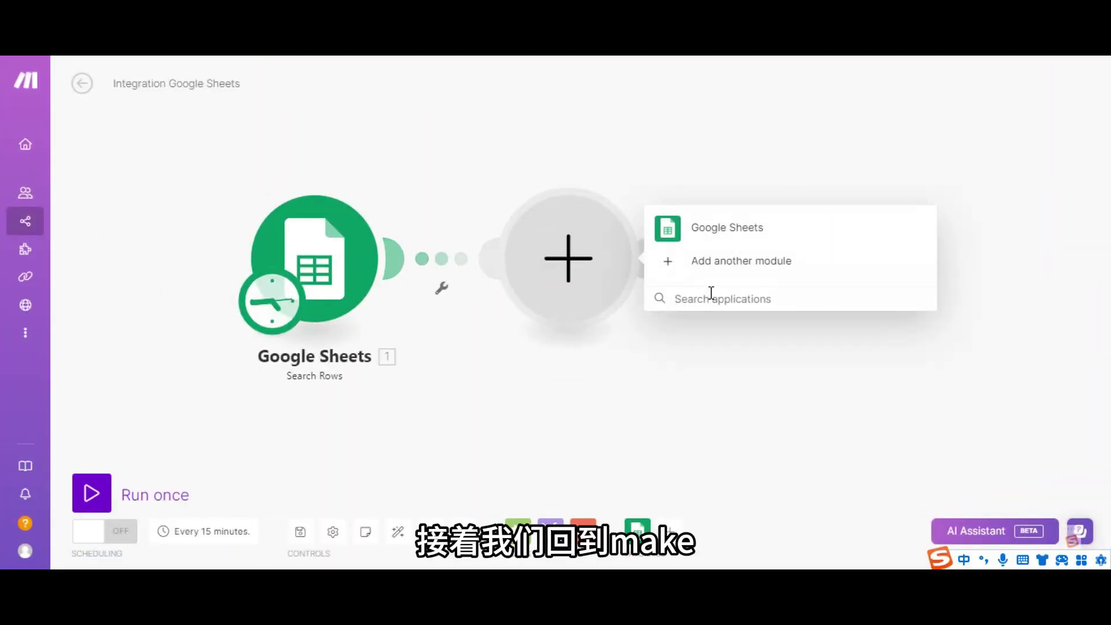
- Add a LINE Send a Notification module after Search Rows
click(711, 297)
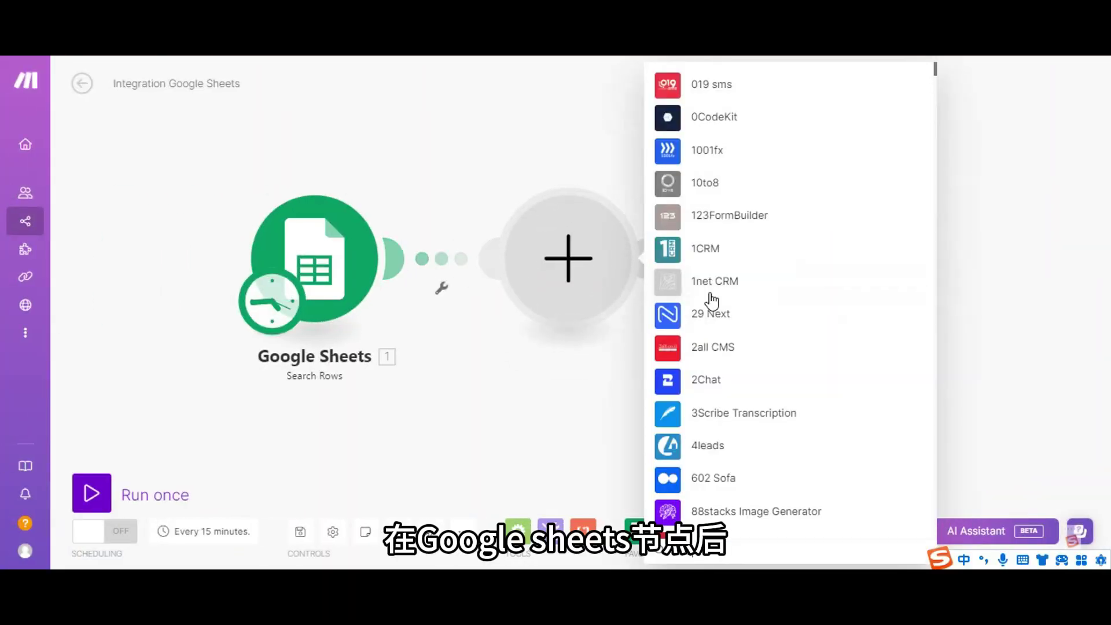
text(line)
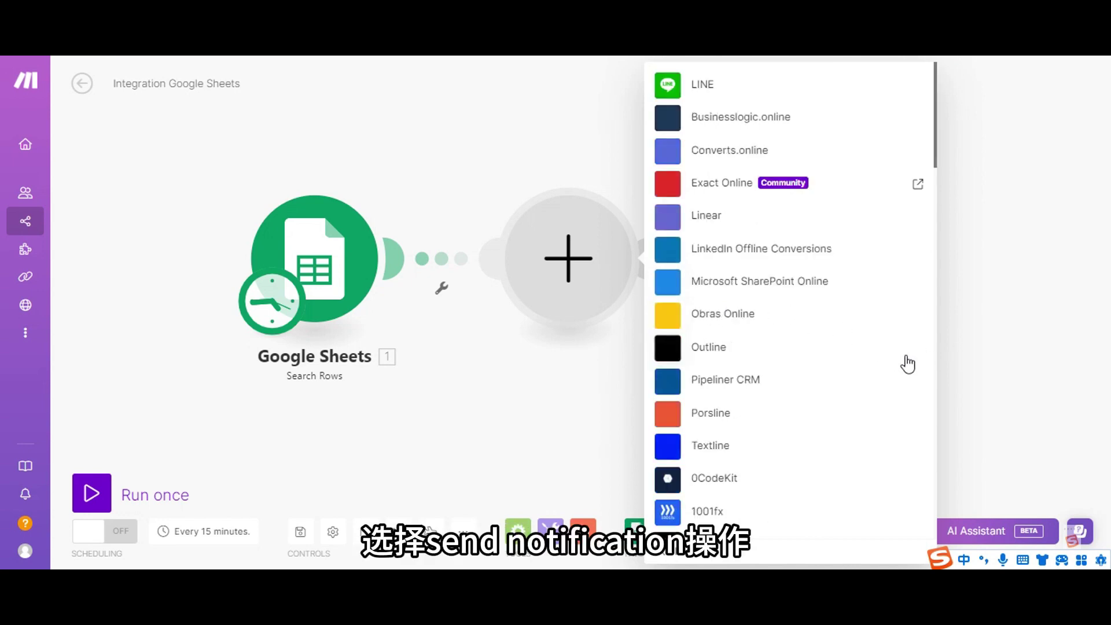
click(703, 86)
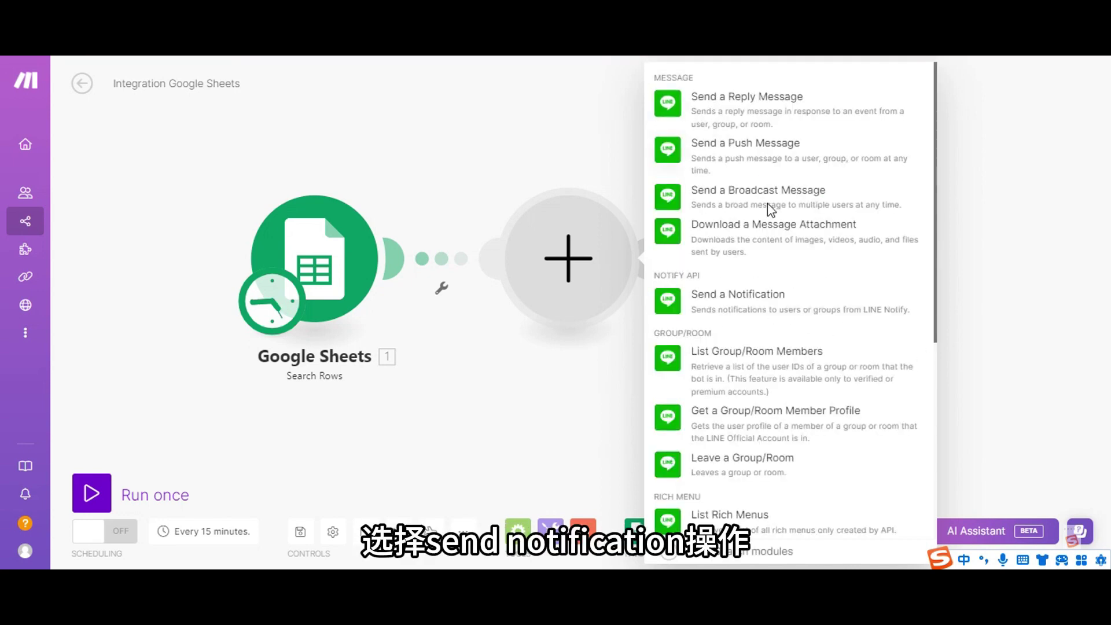
click(766, 312)
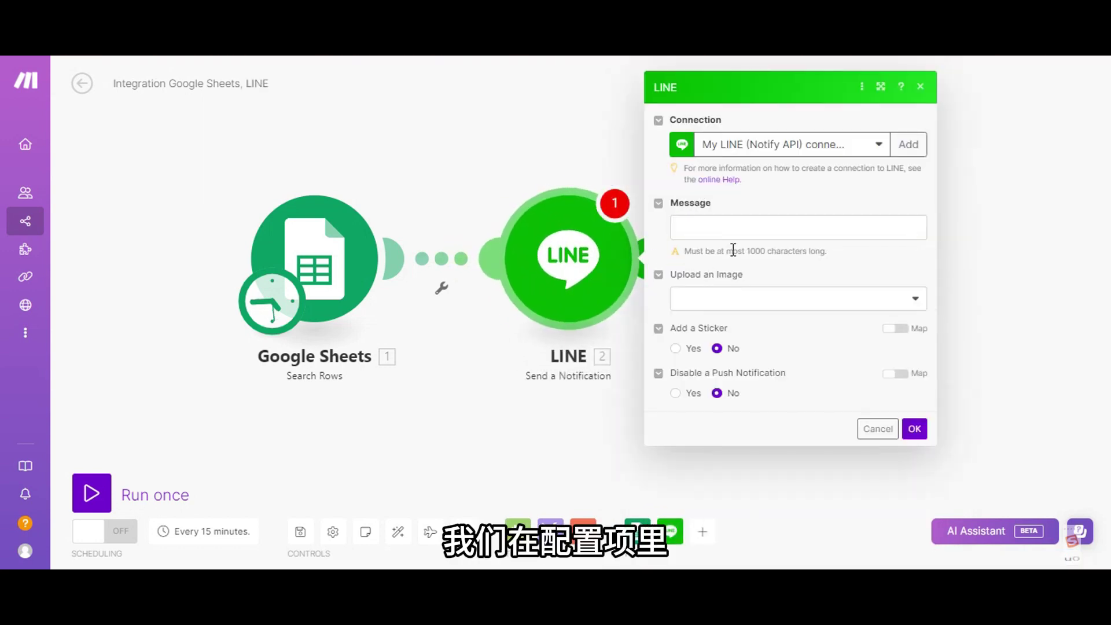
- Map 名称 (A) and 有效日期 (B) into the notification Message and confirm
click(780, 234)
click(484, 244)
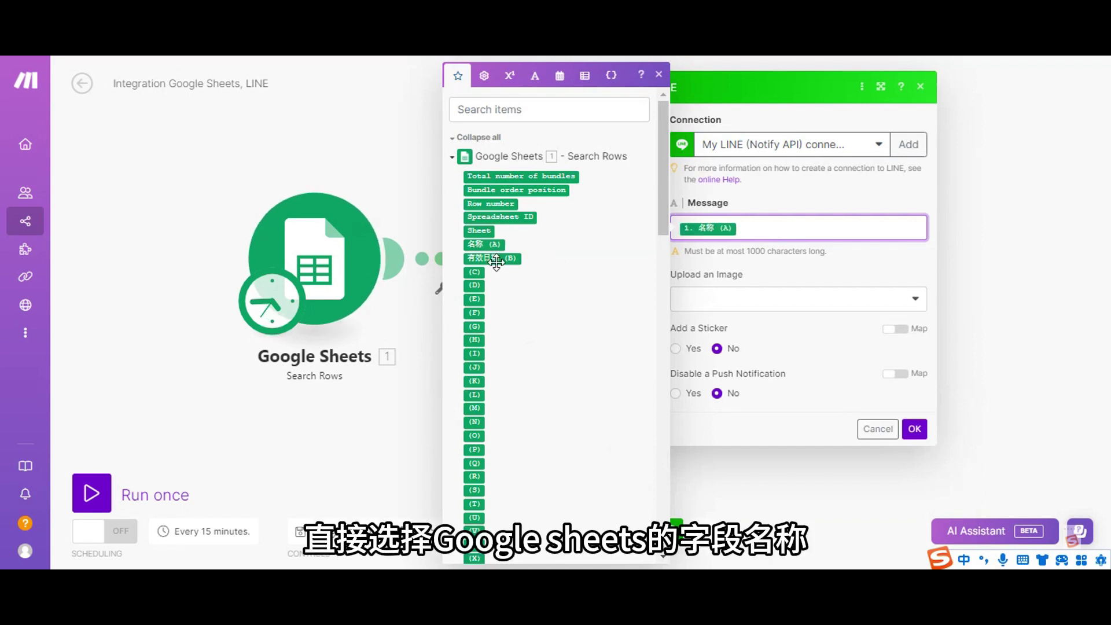
click(812, 272)
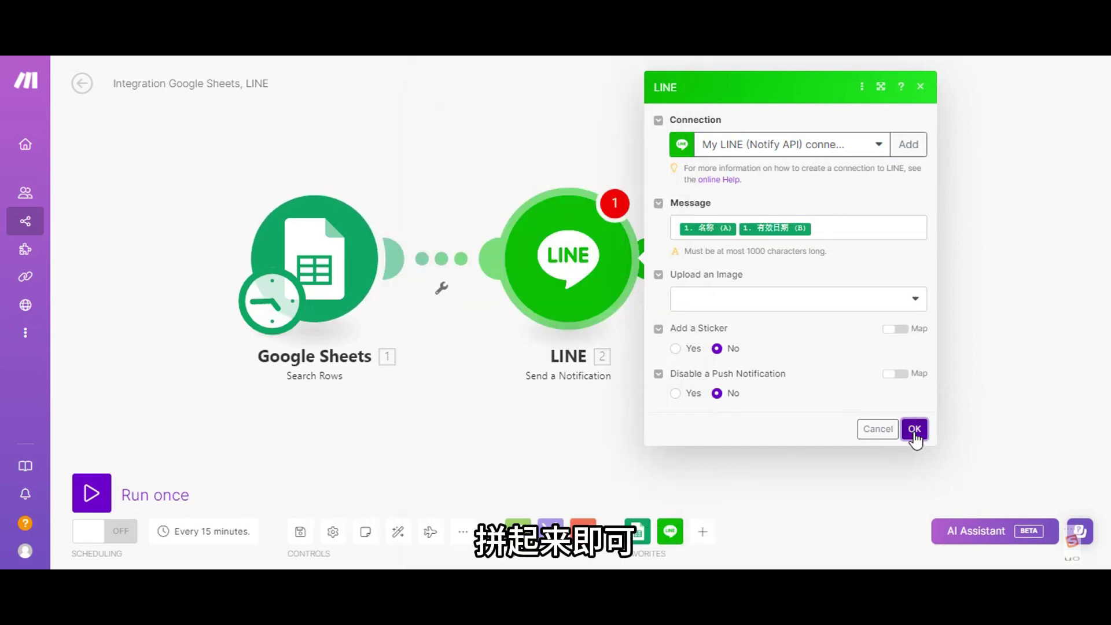
click(915, 429)
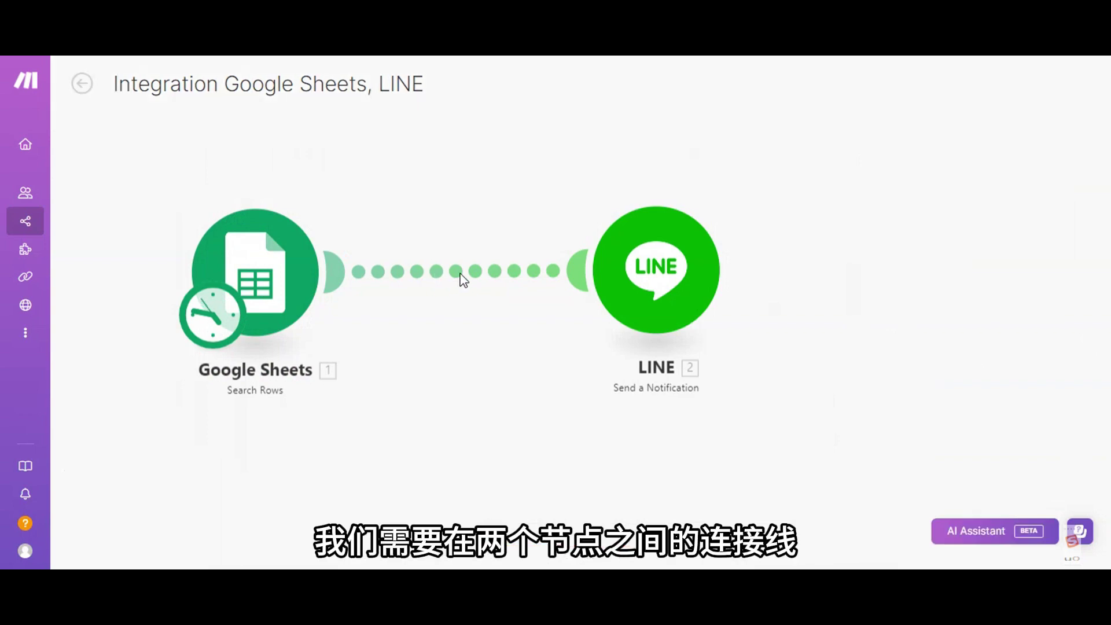
- Create a filter between the modules on 有效日期 (B) with the Datetime Equal to operator
click(579, 282)
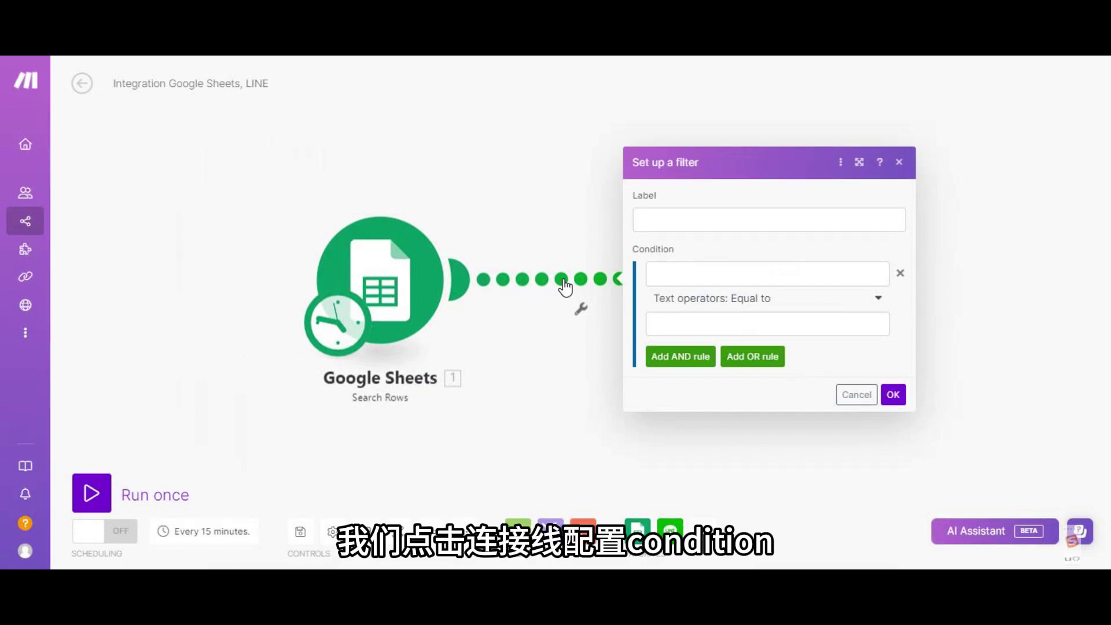
click(696, 278)
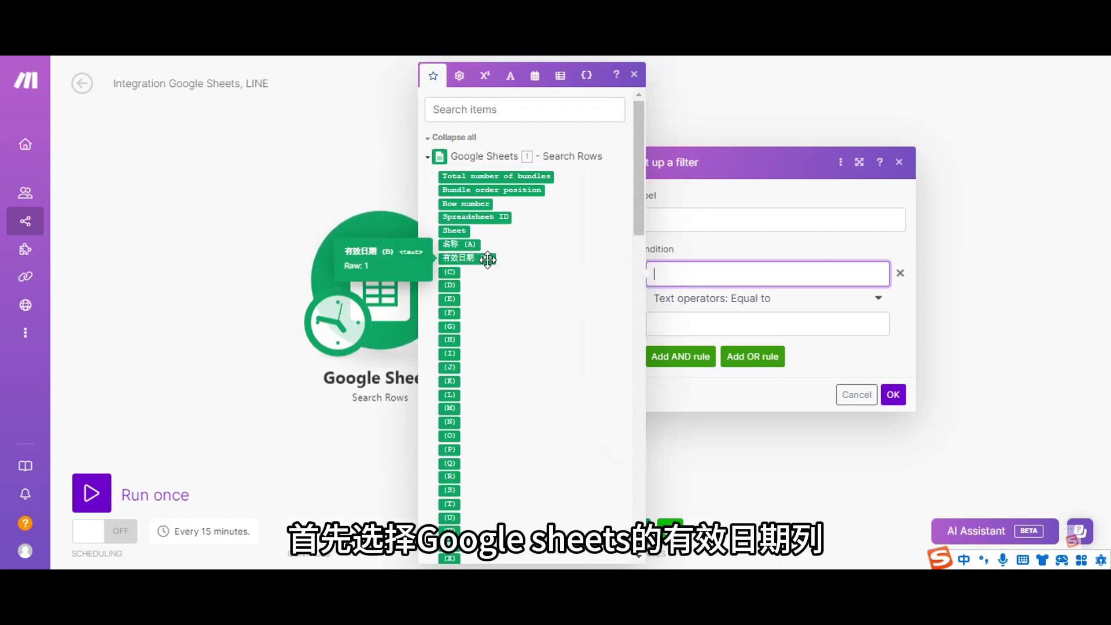
click(488, 260)
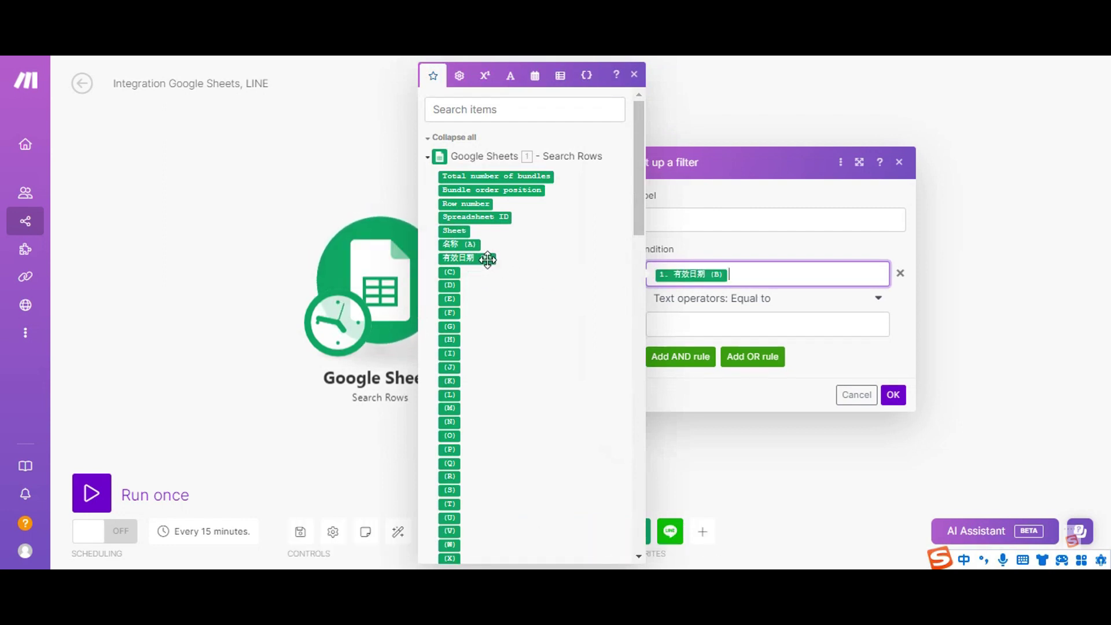
click(850, 301)
scroll(825, 403, down, 3)
scroll(825, 402, down, 5)
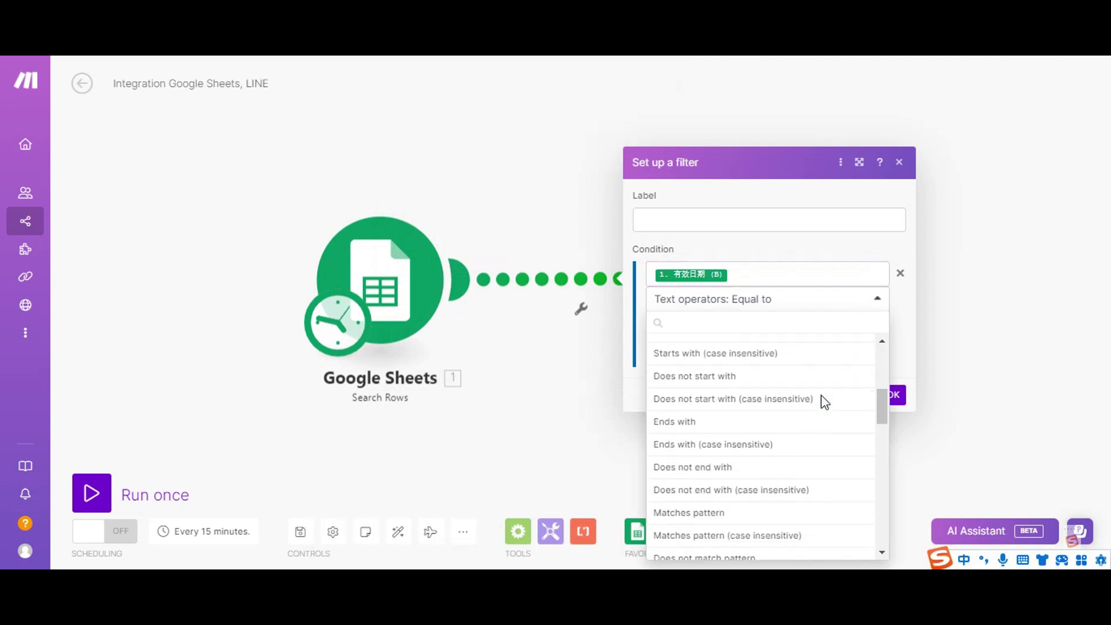
scroll(825, 402, down, 4)
scroll(823, 404, down, 3)
click(685, 365)
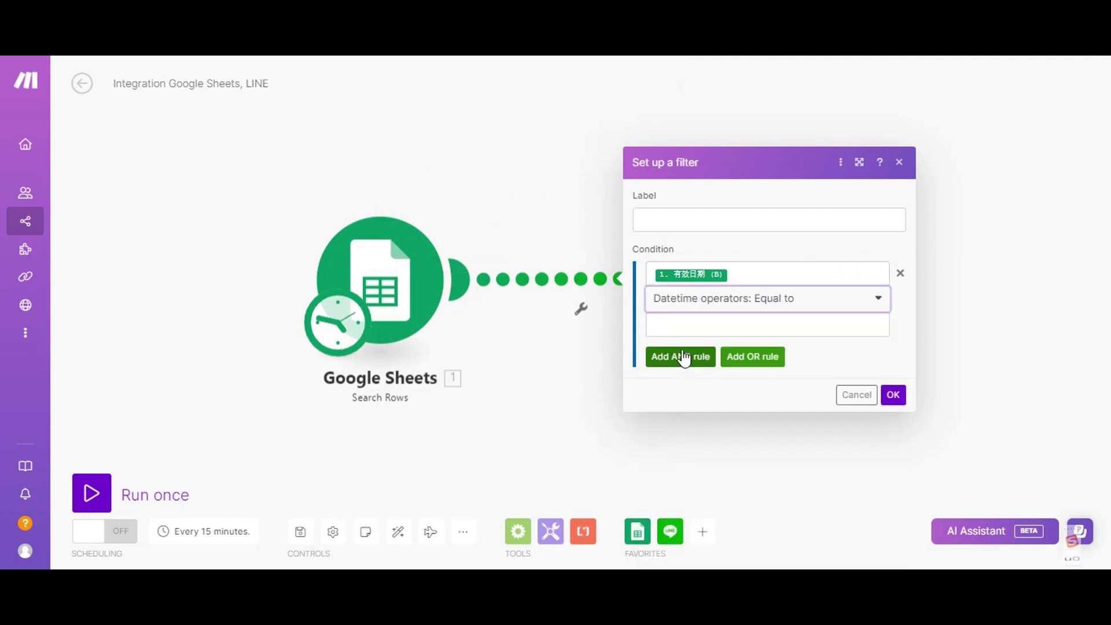
- Compare against formatDate(addDays(now; 1); YYYY-MM-DD) and save the filter
click(683, 324)
click(535, 145)
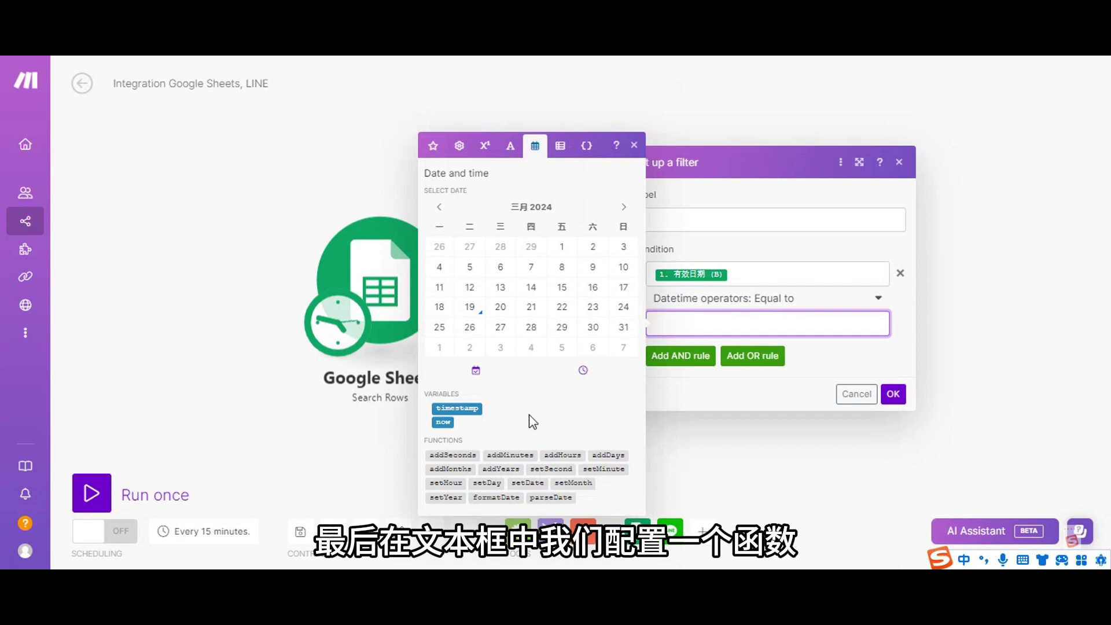
click(496, 497)
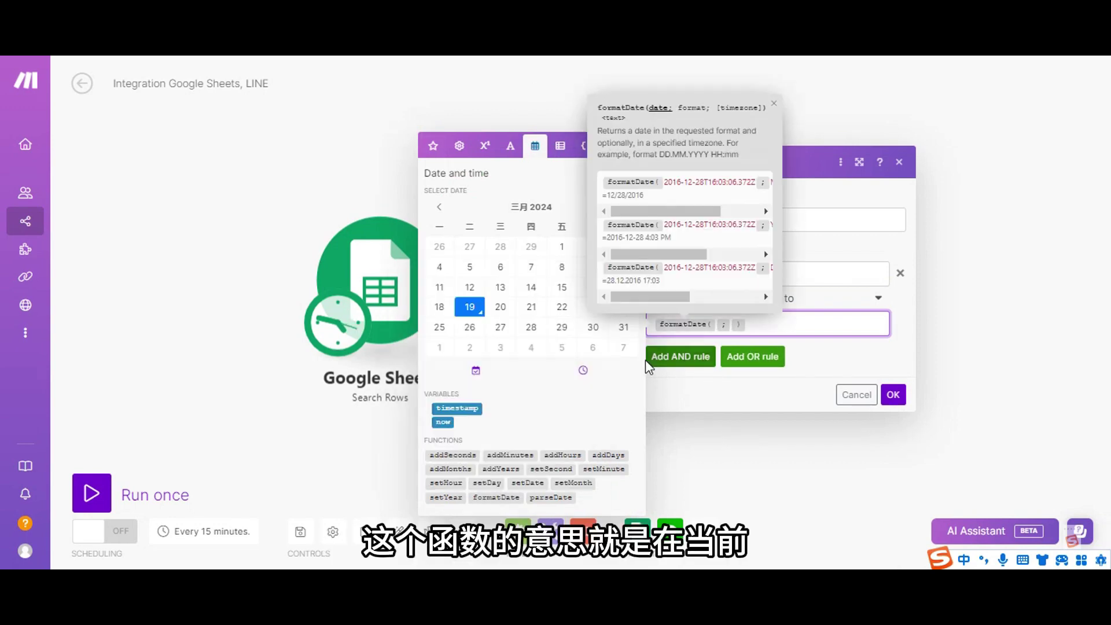
click(607, 455)
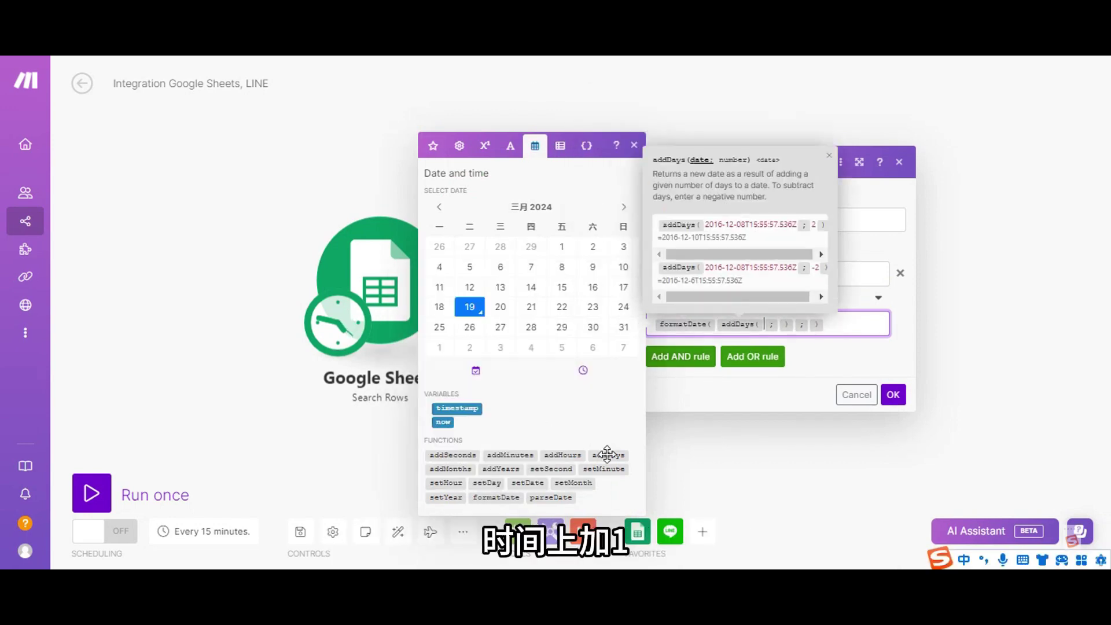
click(442, 422)
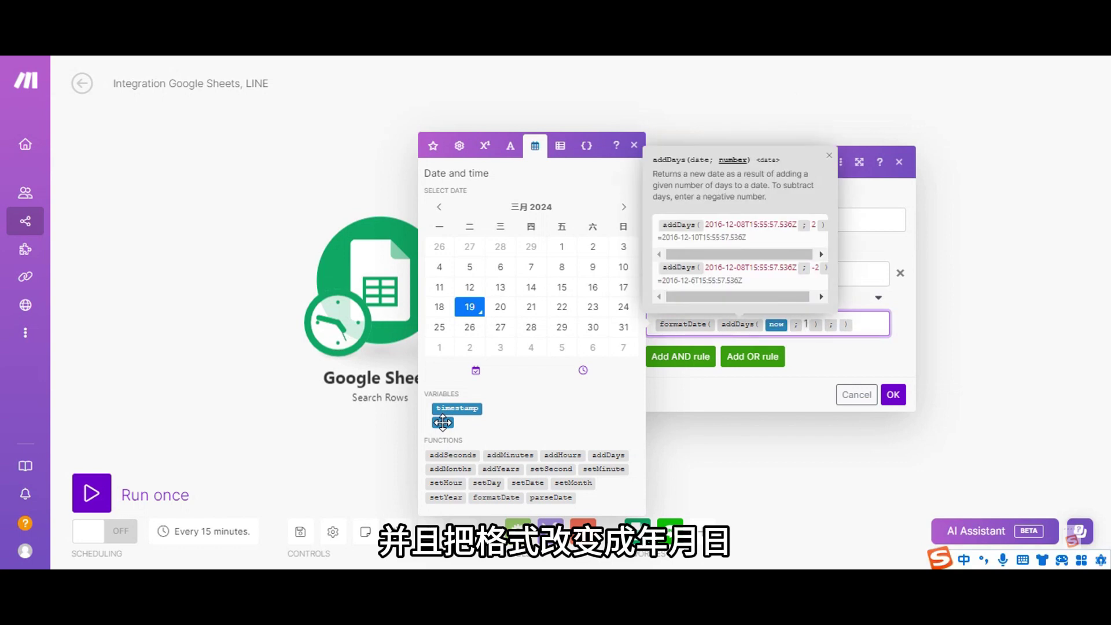
key(Right)
text(Y-MM)
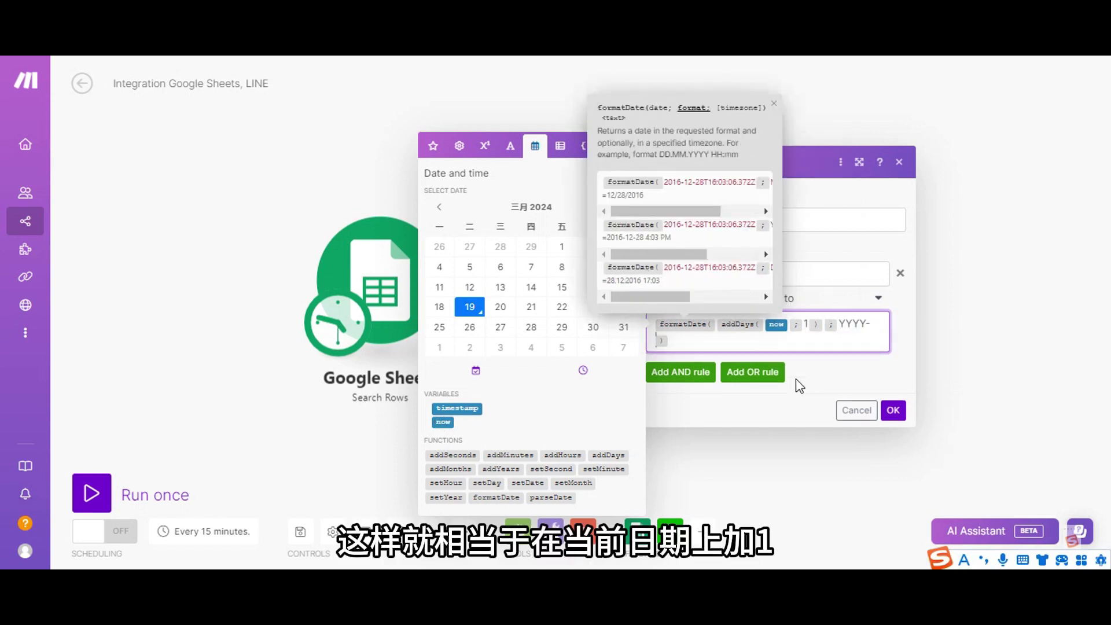
text(-DD)
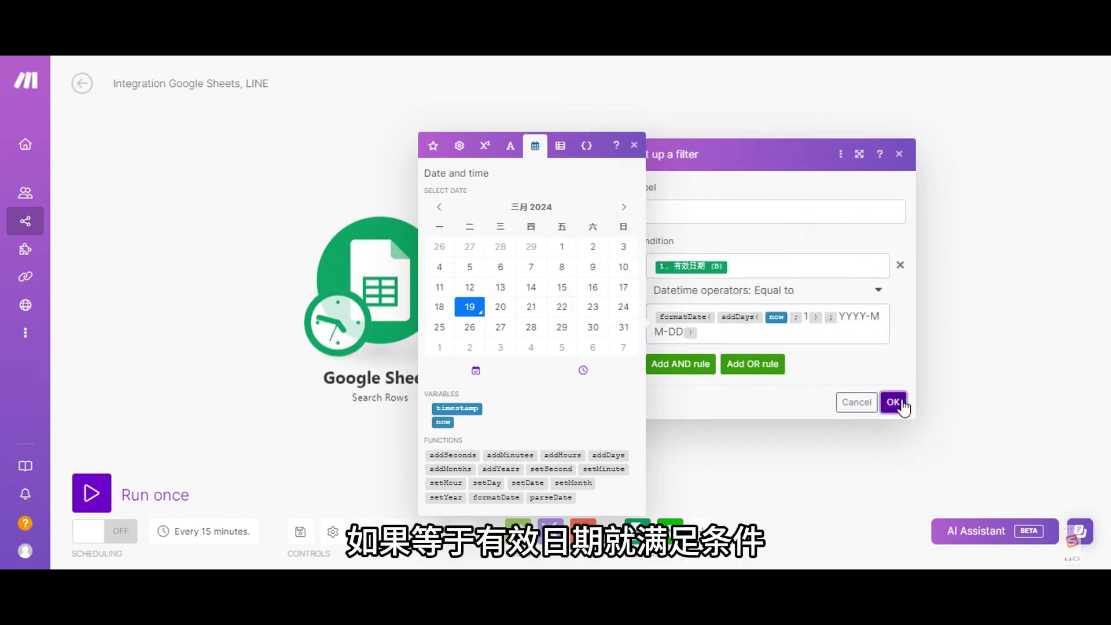
click(894, 403)
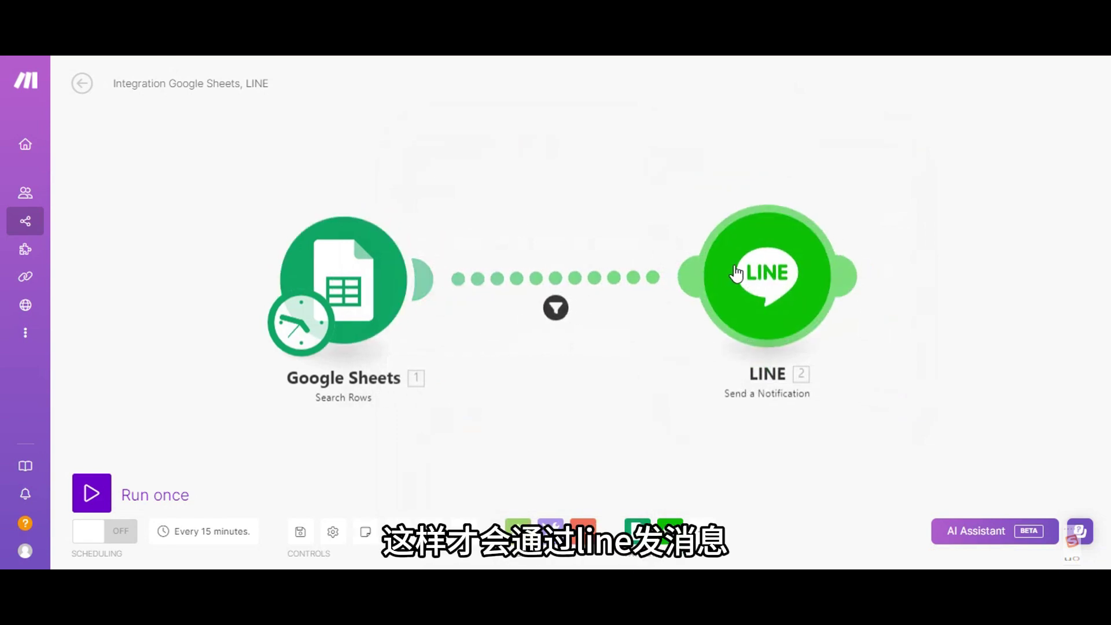
- Open the filter on the Google Sheets–LINE link to check its tomorrow's-date condition
click(606, 274)
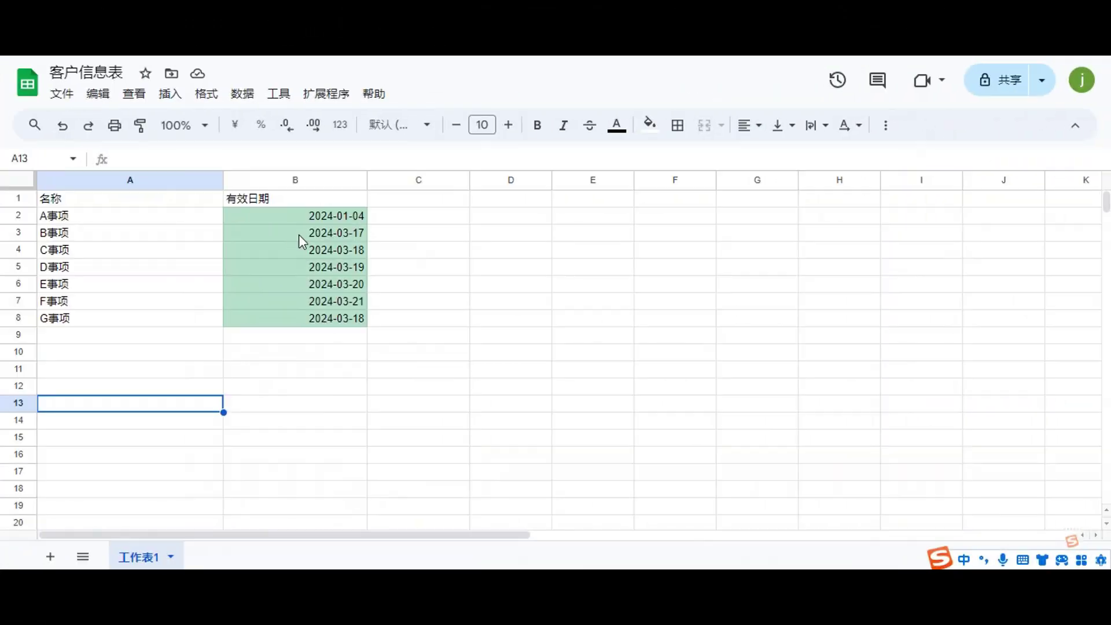
- Type the header 发送标记 into cell C1 using the Chinese input method
click(412, 202)
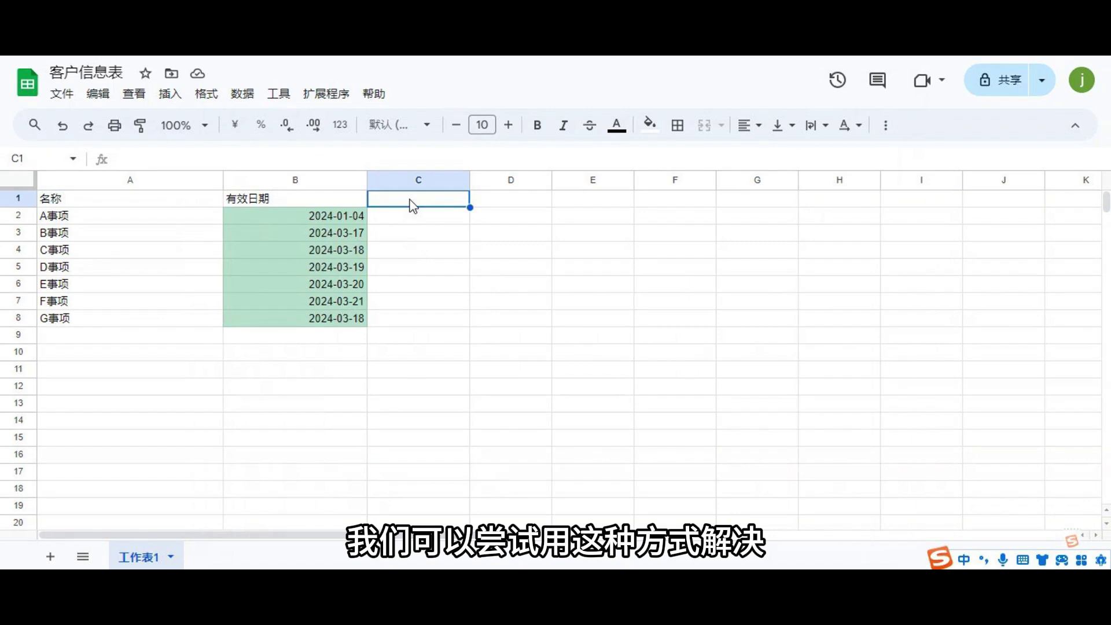
double_click(412, 204)
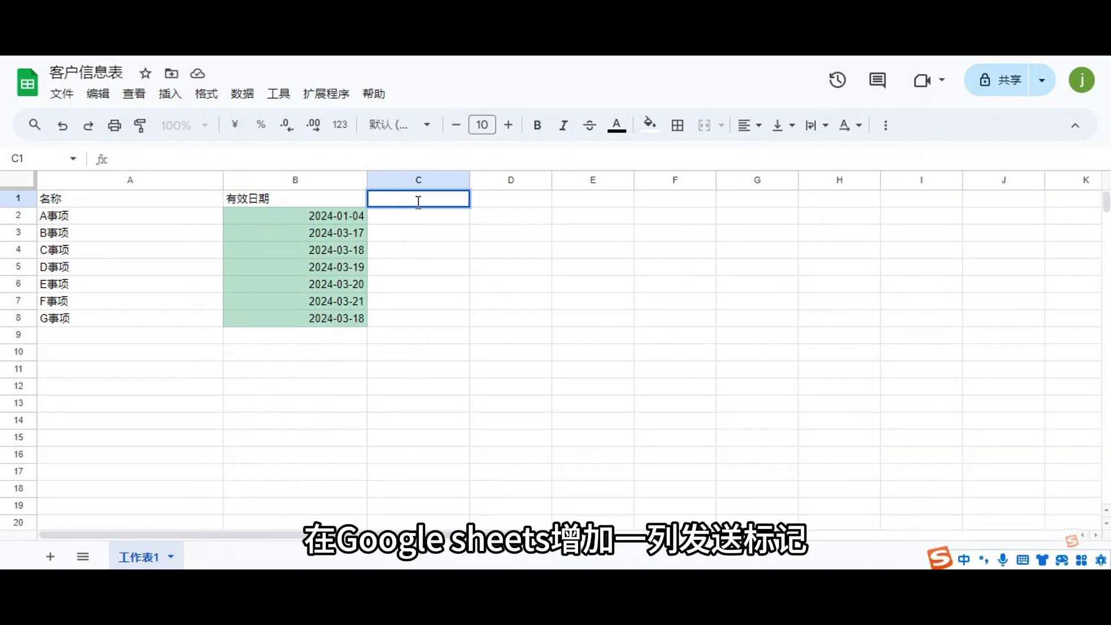
text(fas)
key(space)
text(bi)
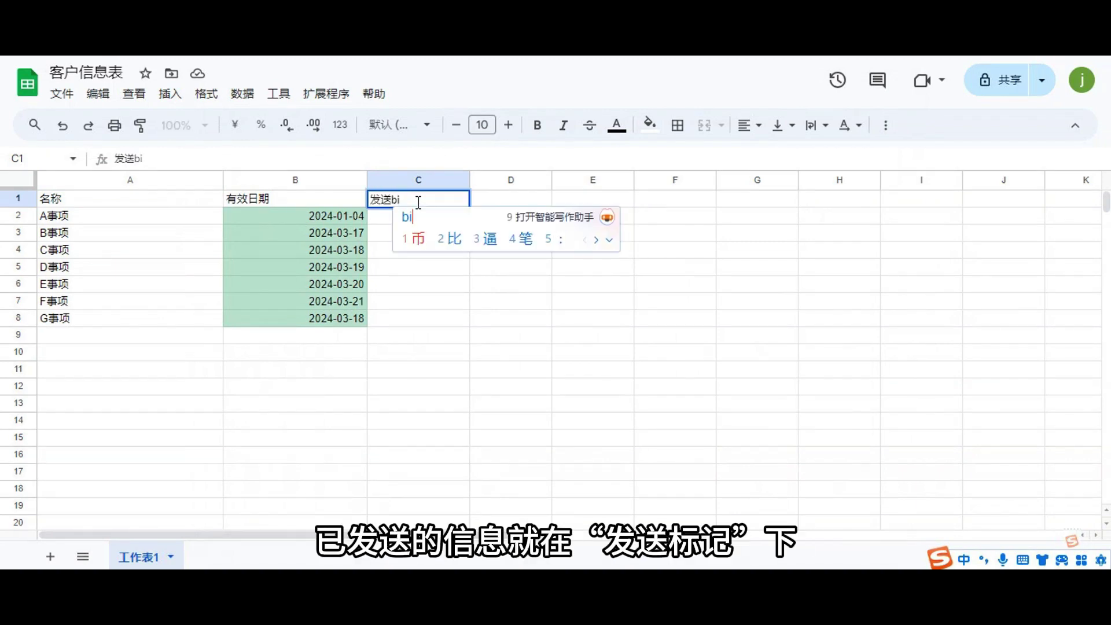
text(aoji)
key(space)
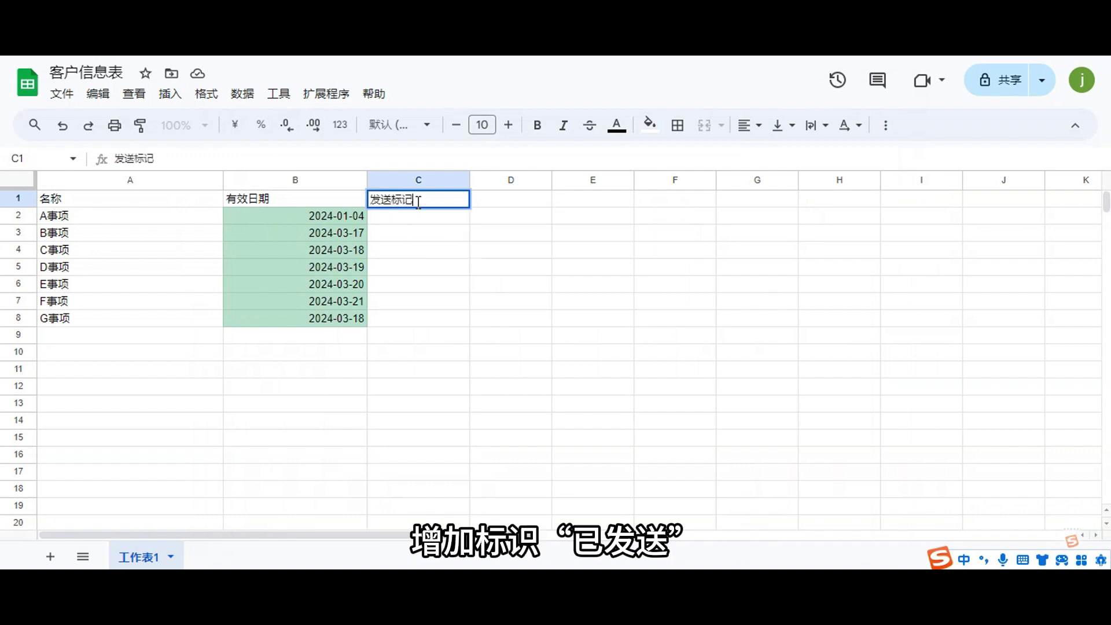
key(Return)
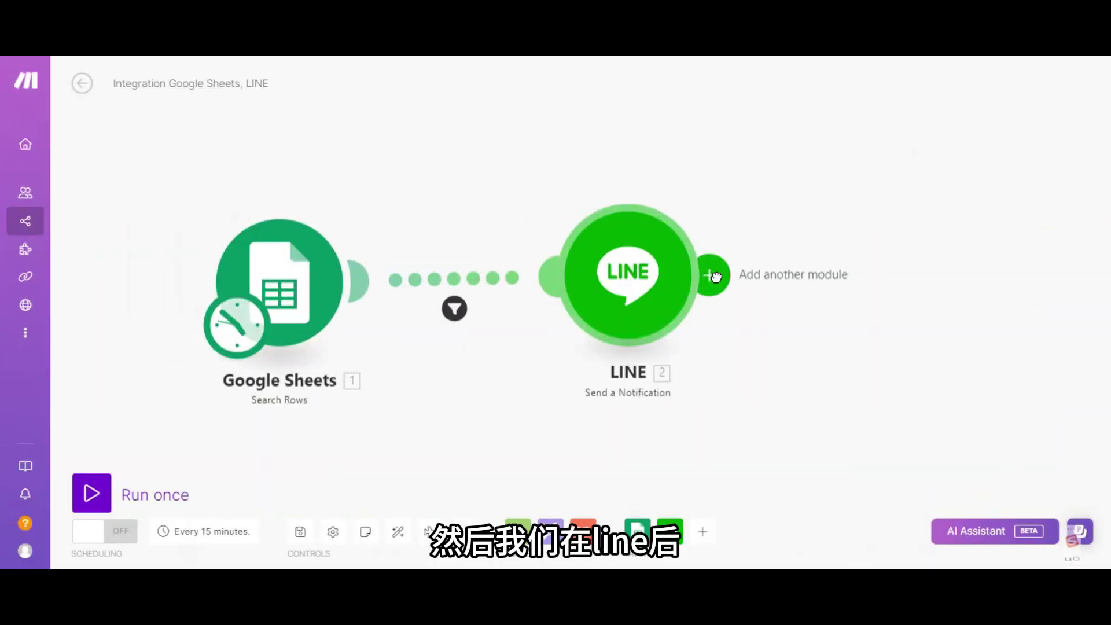
- Add a Google Sheets Update a Row module after LINE using spreadsheet 客户信息表
click(720, 275)
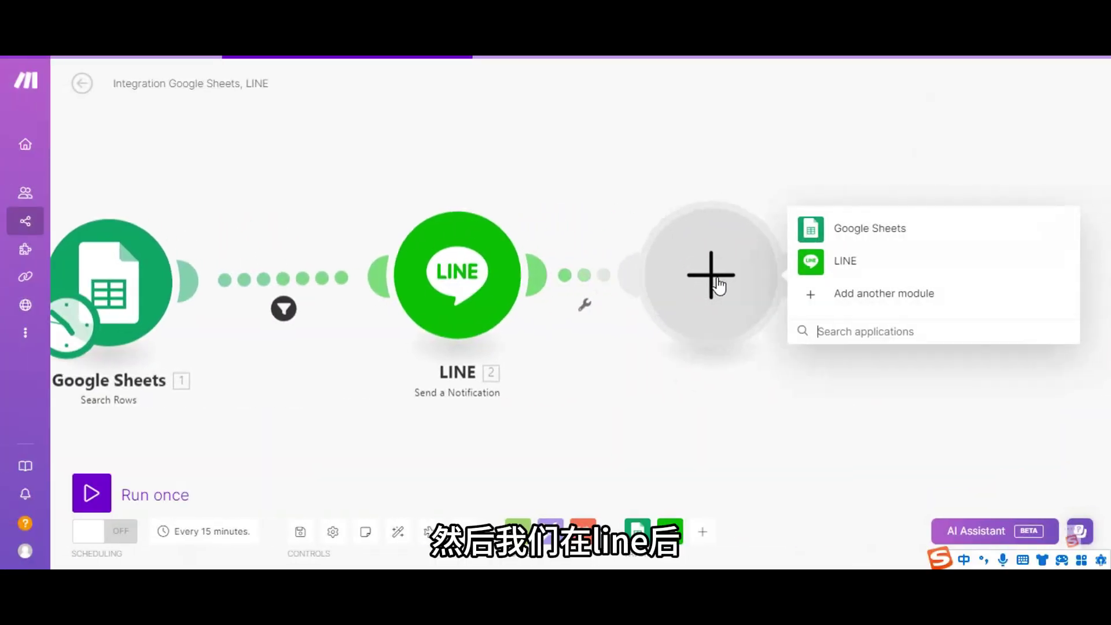
click(859, 231)
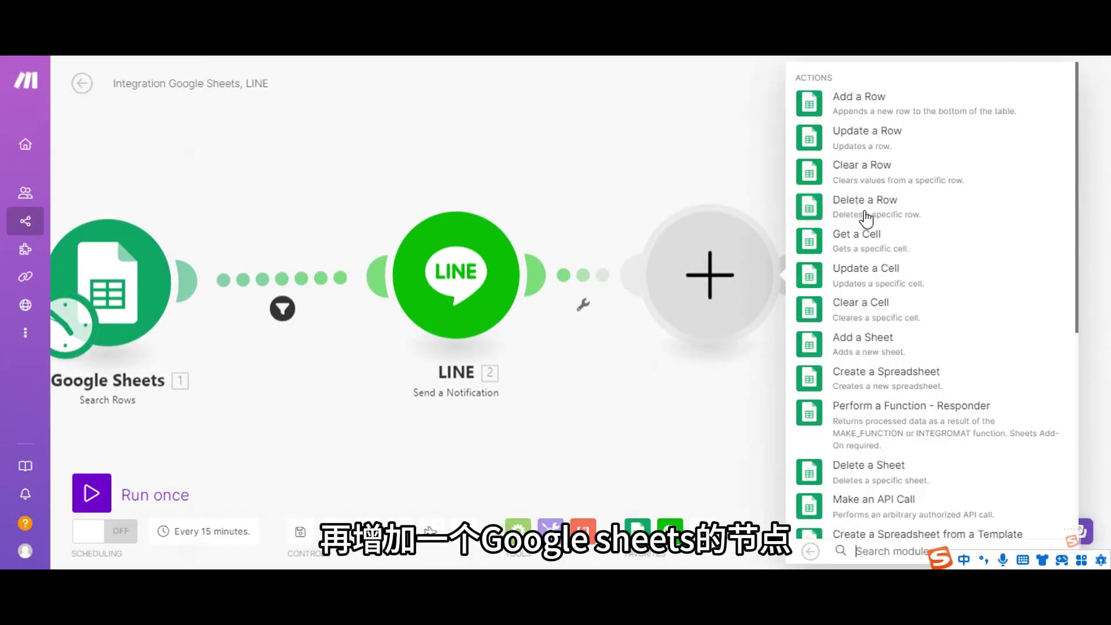
click(858, 145)
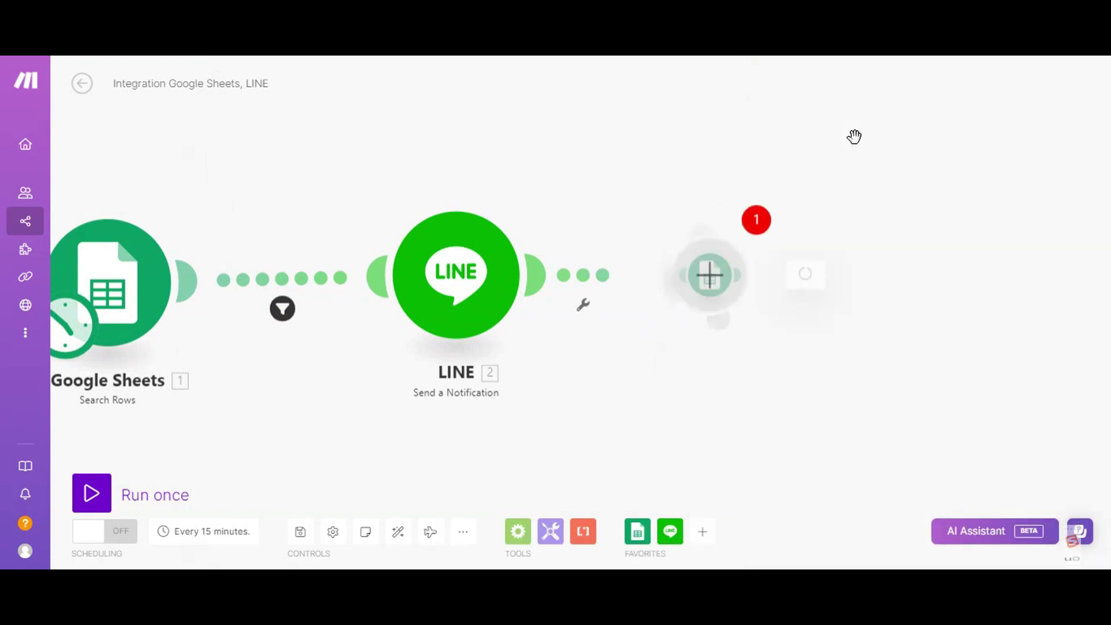
click(926, 373)
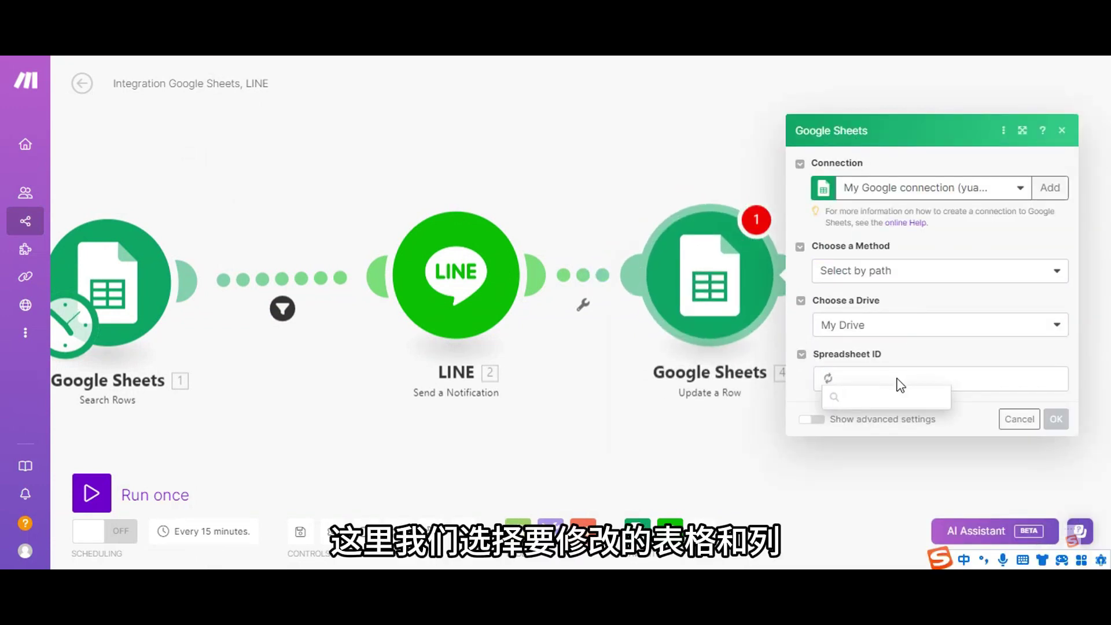
click(894, 400)
- Map the searched Row number, set 发送标记 (C) to 已发送, and save the module
click(841, 402)
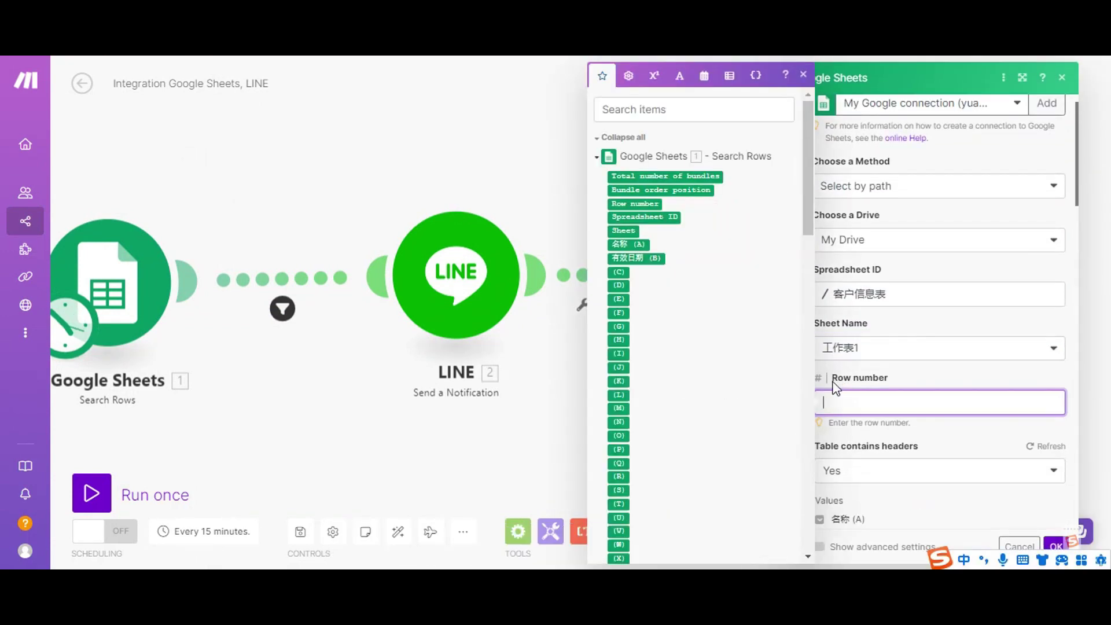
click(640, 201)
scroll(930, 359, down, 3)
scroll(930, 359, down, 2)
click(900, 414)
text(yifasong)
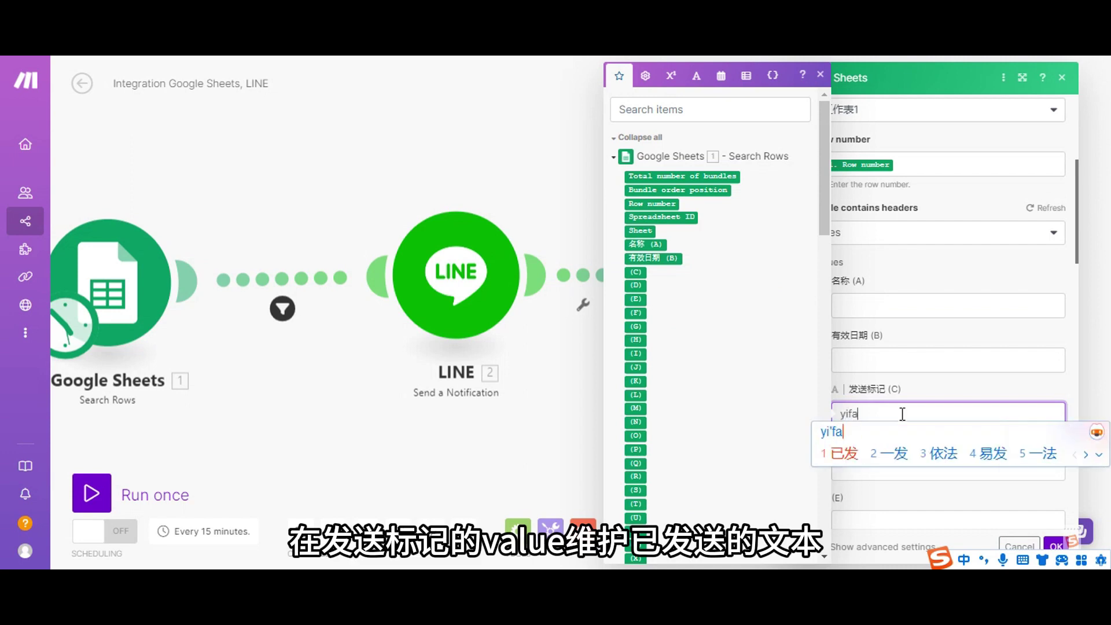
key(space)
click(901, 444)
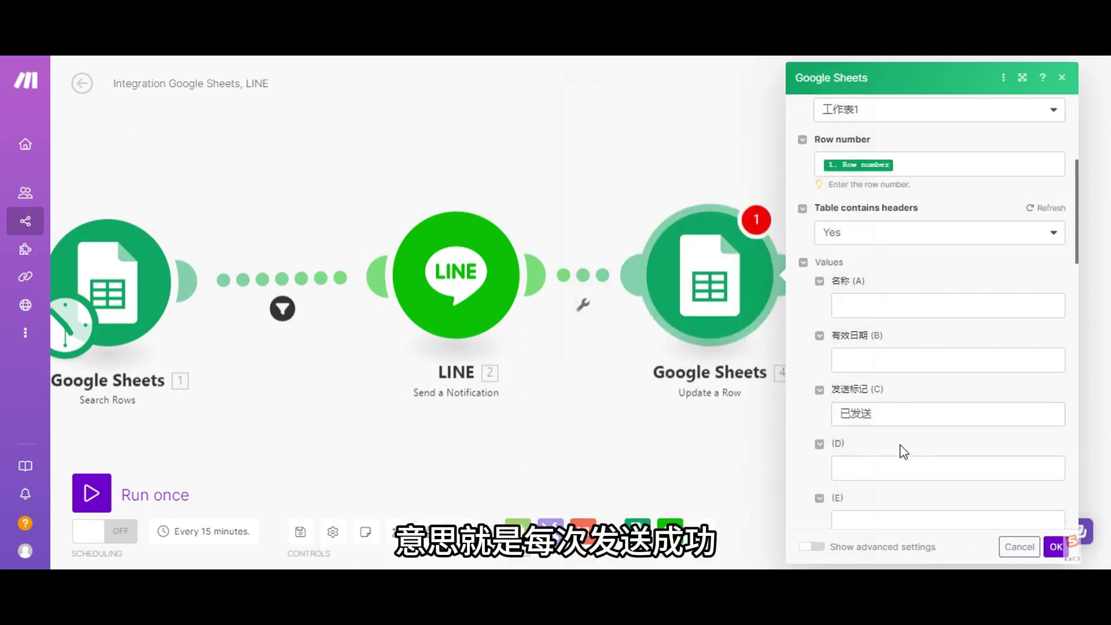
scroll(972, 463, down, 3)
scroll(984, 475, down, 1)
click(1055, 547)
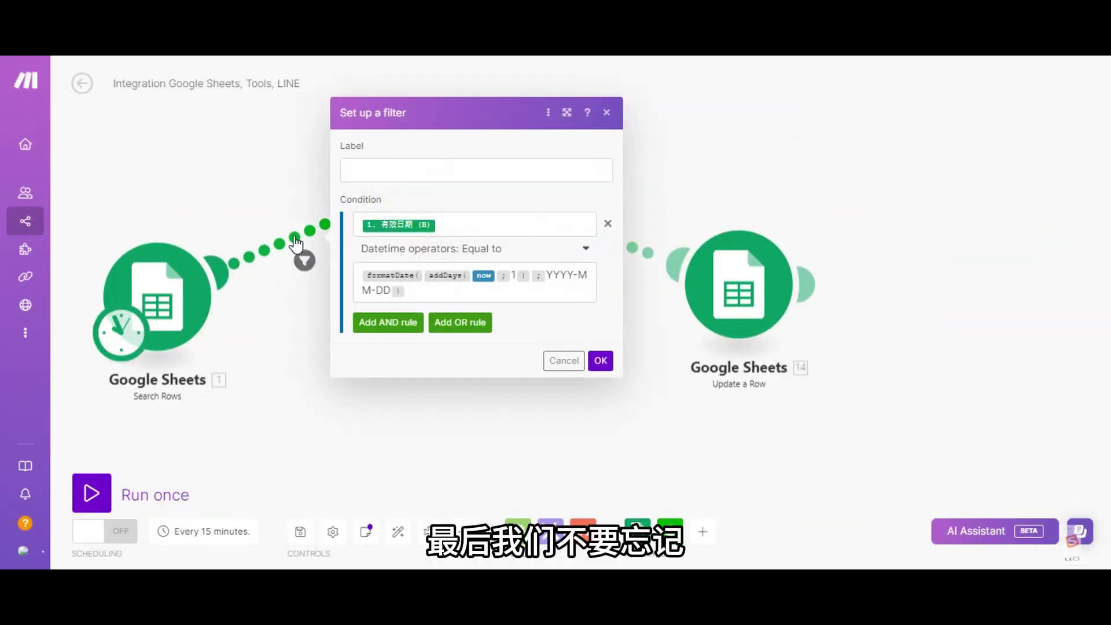
- Add an AND rule: 发送标记 (C) Text Not equal to 已发送, then save the filter
click(397, 327)
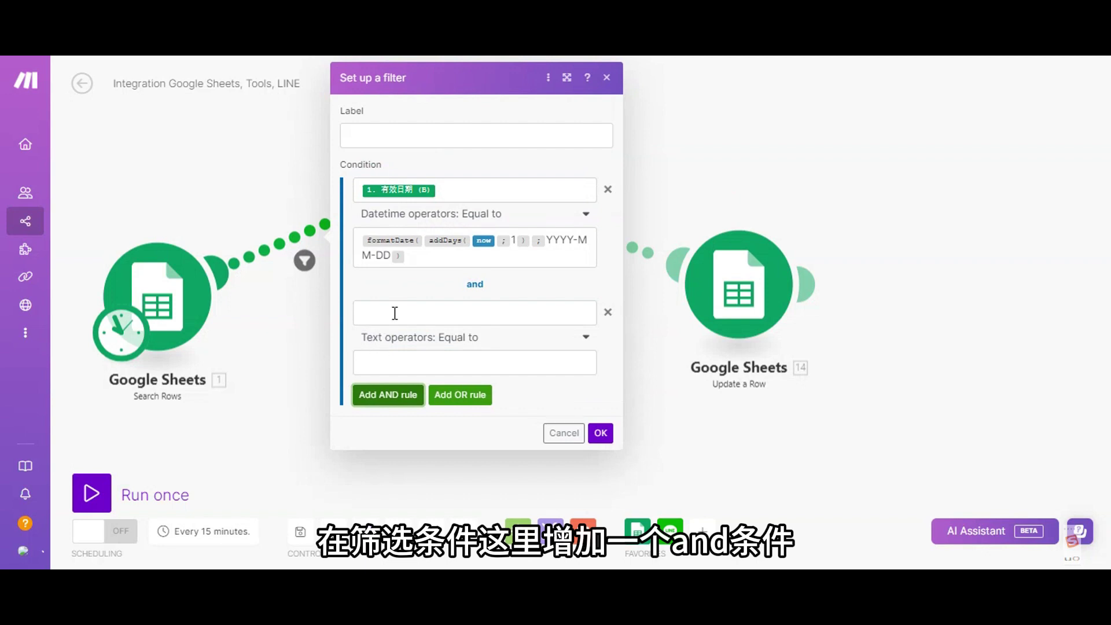
click(395, 313)
drag(650, 288, 405, 313)
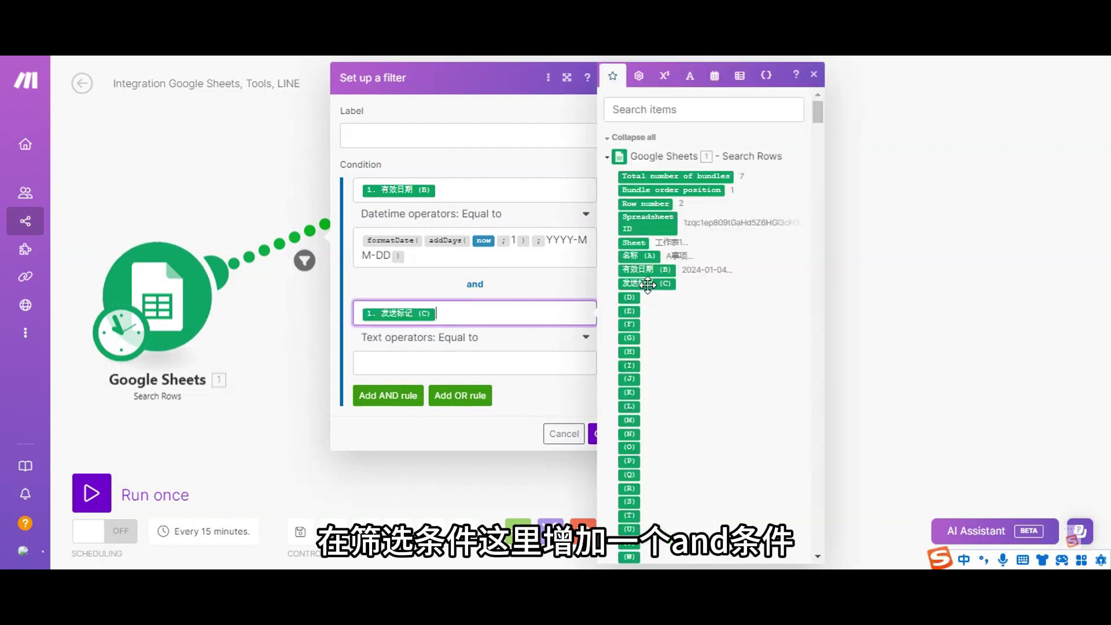
click(484, 340)
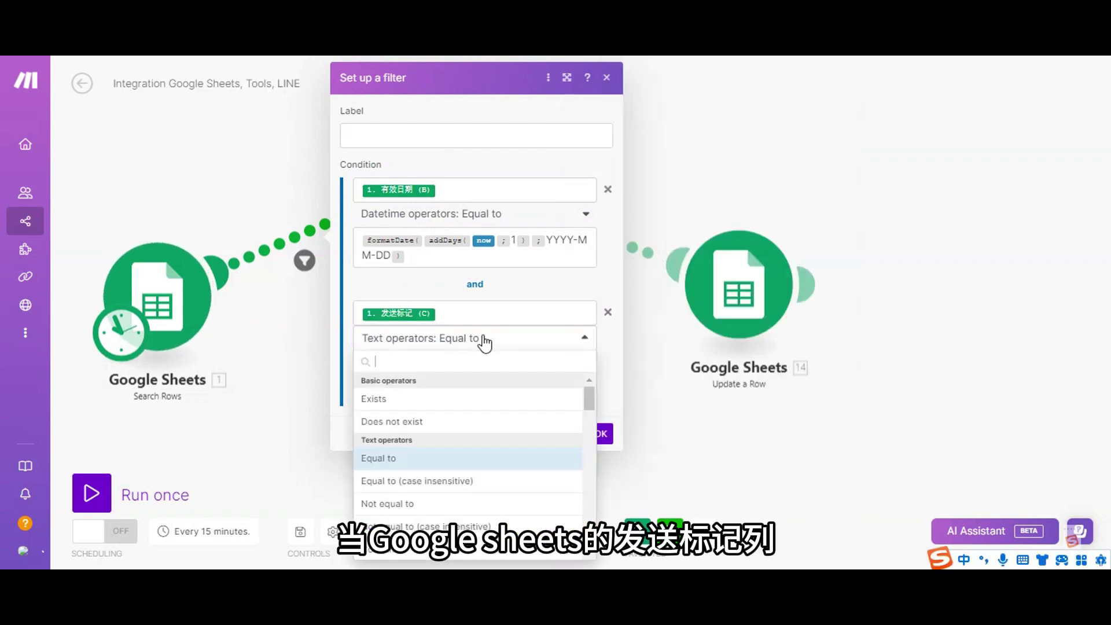
click(417, 505)
click(384, 358)
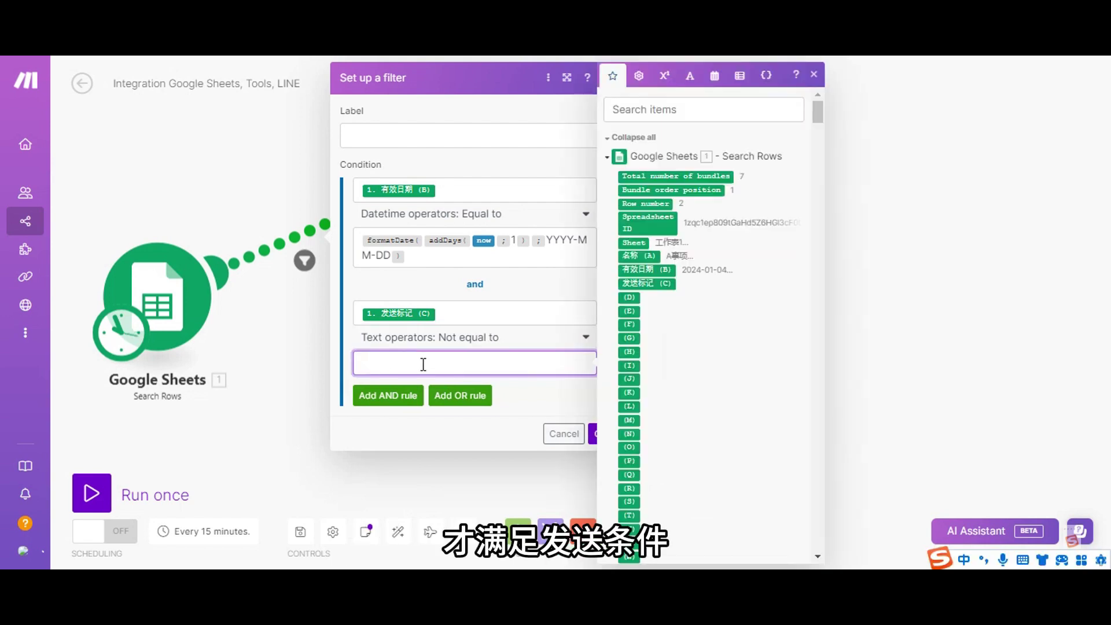
text(已发送)
click(560, 412)
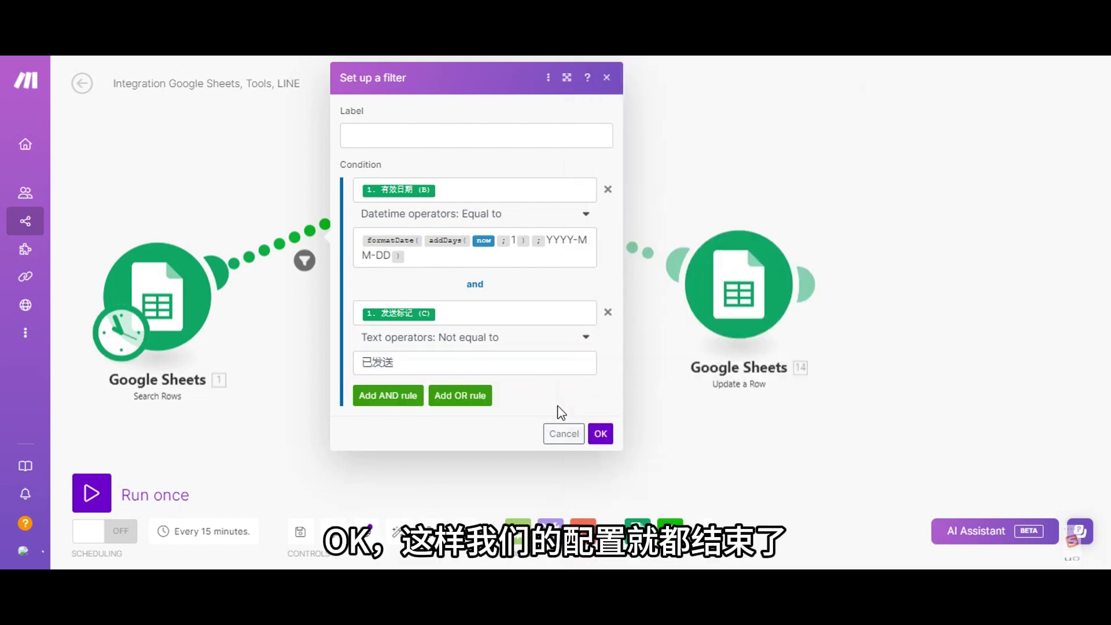
click(602, 434)
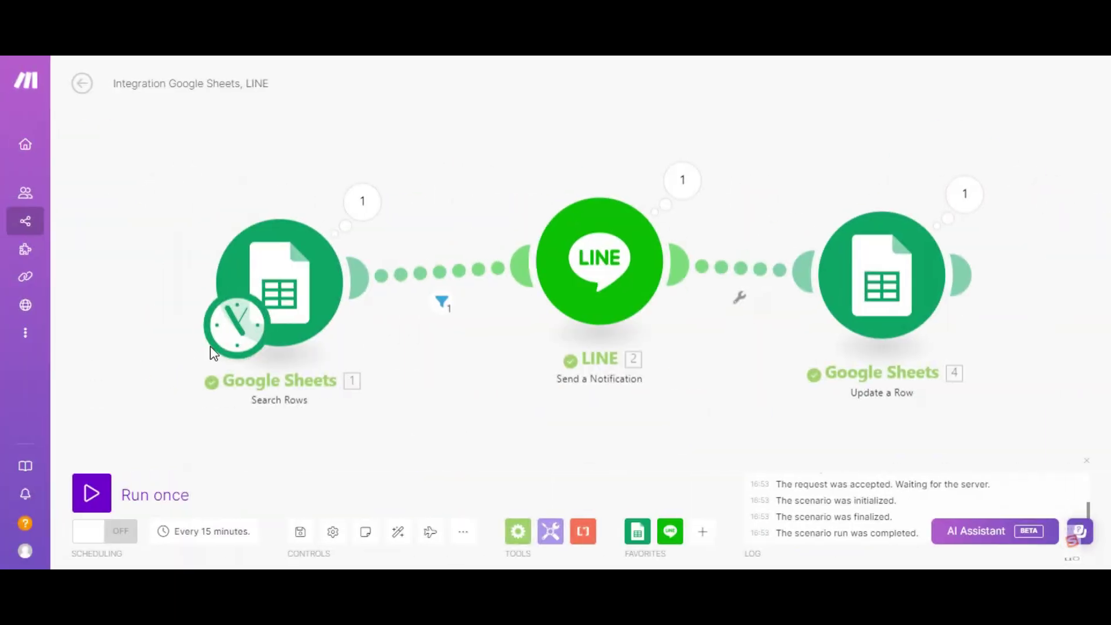